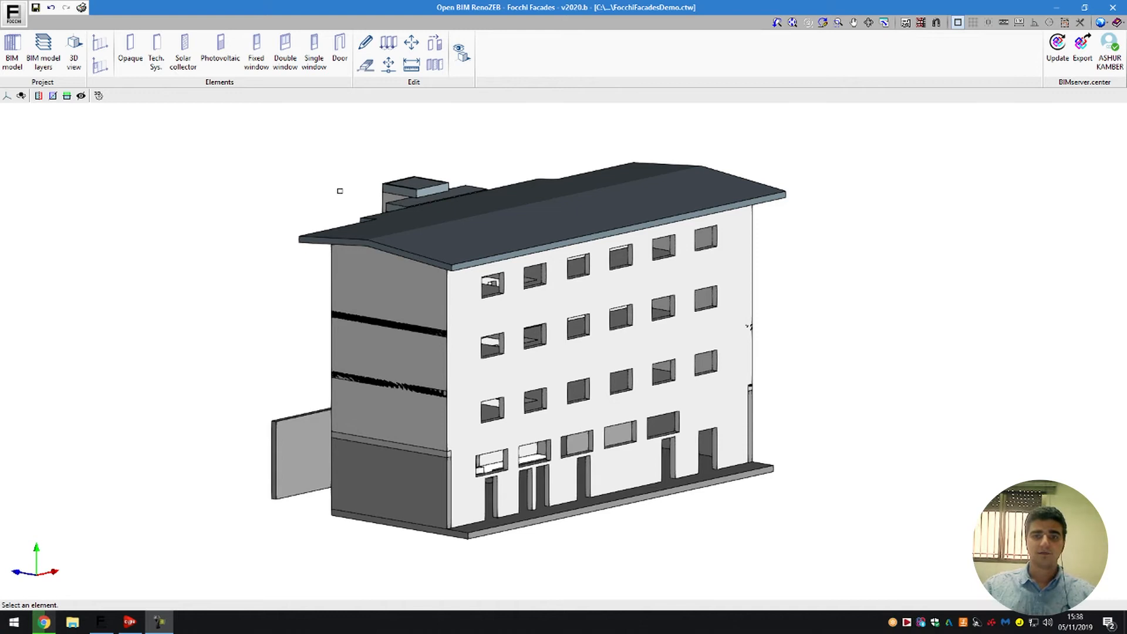
- Insert two adjacent opaque units beside the building: thickness 1200 mm, height 3050 mm, insulation 155 mm, Porcelain finish
{"action": "scroll", "coordinate": [394, 191], "scroll_direction": "down", "scroll_amount": 3}
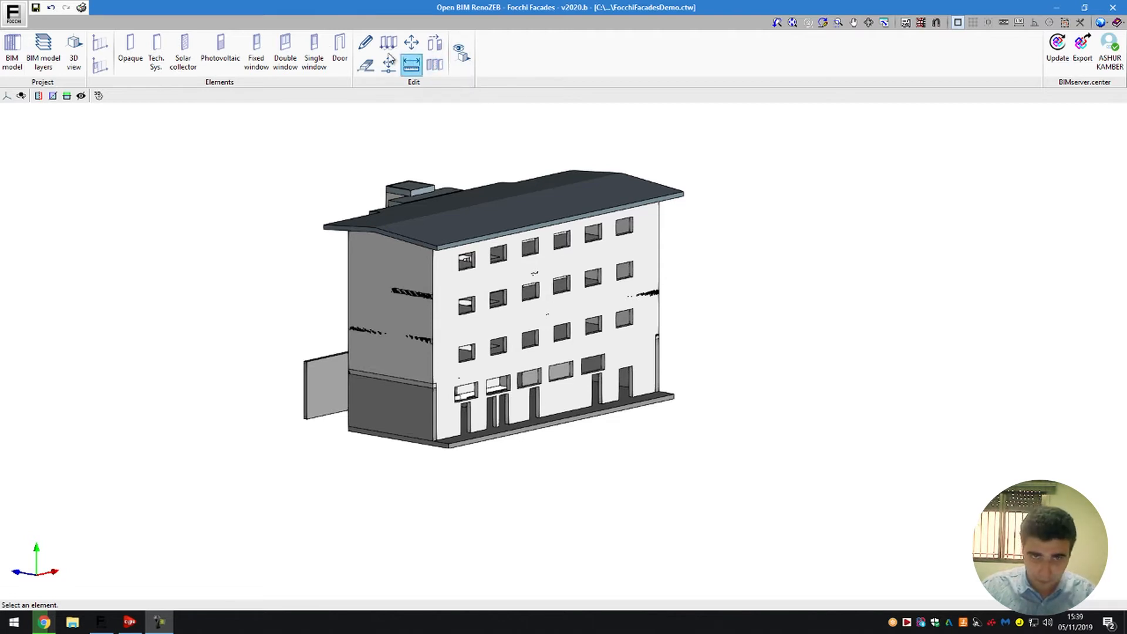
{"action": "left_click", "coordinate": [123, 57]}
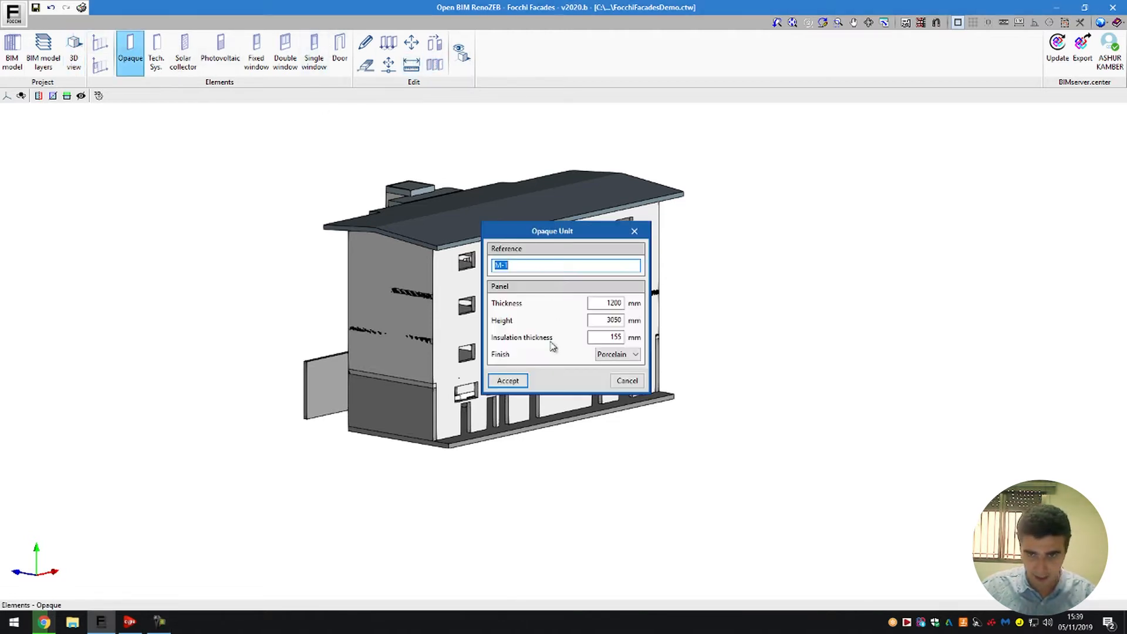
{"action": "left_click", "coordinate": [524, 386]}
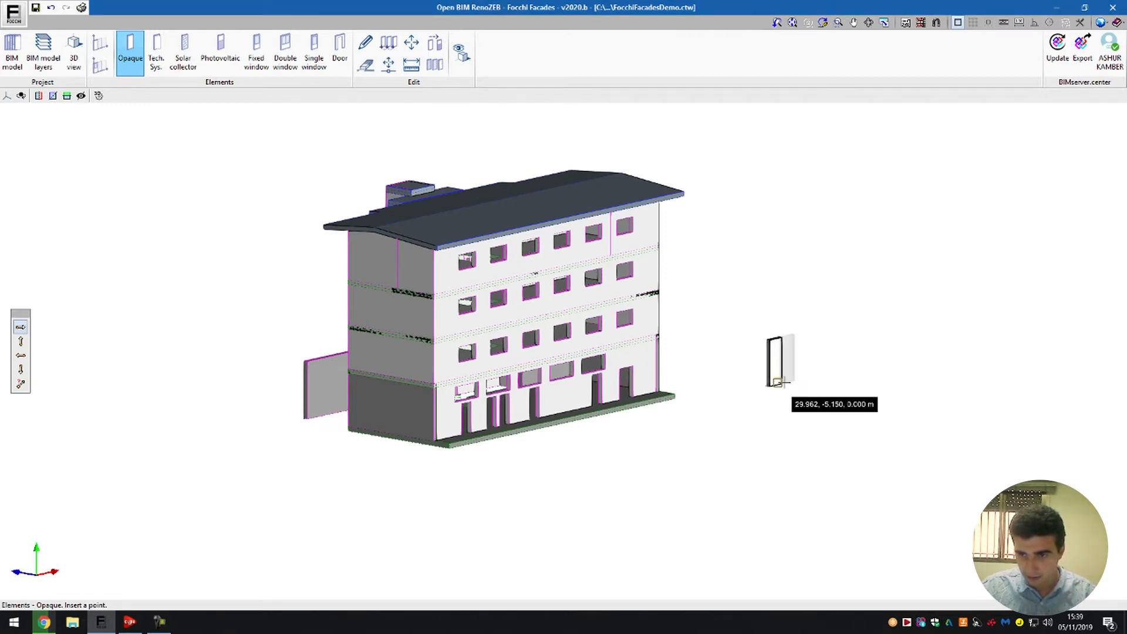
{"action": "left_click", "coordinate": [785, 384]}
{"action": "left_click", "coordinate": [621, 385]}
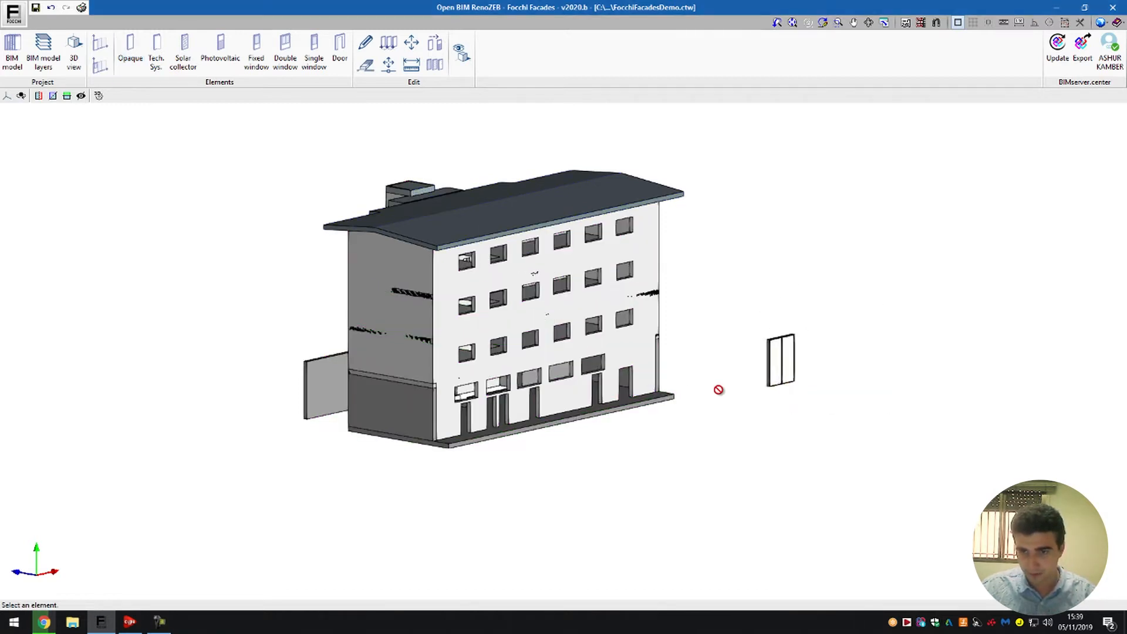
- Review the panel type and finish options in the left unit's module settings, keeping the type Opaque Unit
{"action": "middle_click_drag", "start_coordinate": [703, 394], "coordinate": [552, 393]}
{"action": "scroll", "coordinate": [687, 413], "scroll_direction": "up", "scroll_amount": 3}
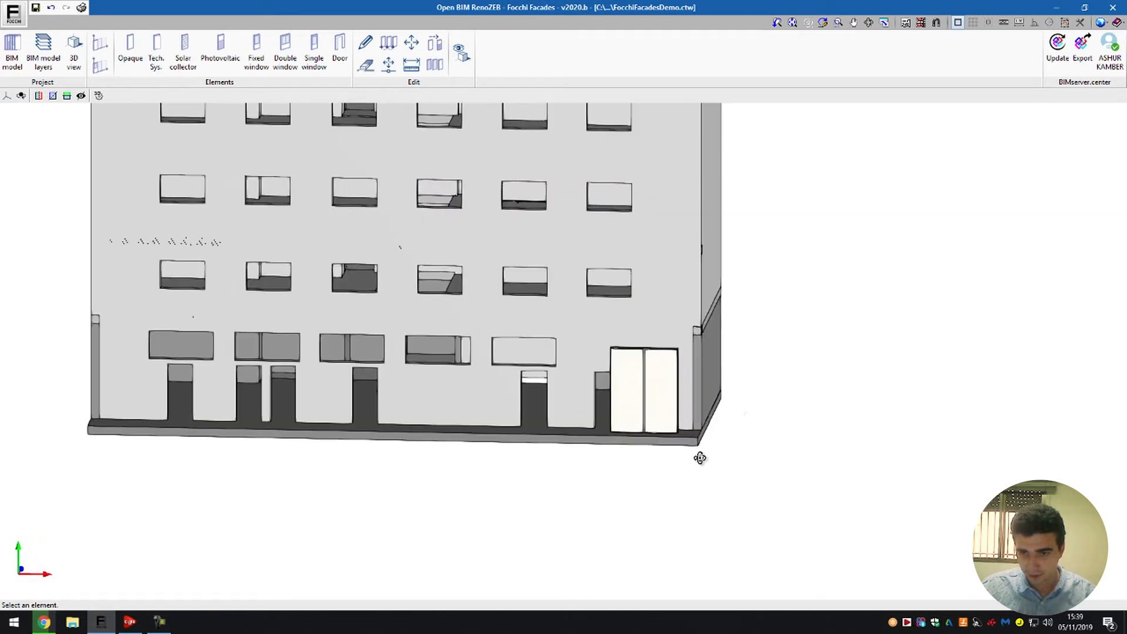
{"action": "middle_click_drag", "start_coordinate": [701, 458], "coordinate": [831, 460]}
{"action": "scroll", "coordinate": [765, 337], "scroll_direction": "up", "scroll_amount": 2}
{"action": "middle_click_drag", "start_coordinate": [814, 376], "coordinate": [793, 388]}
{"action": "scroll", "coordinate": [702, 373], "scroll_direction": "down", "scroll_amount": 3}
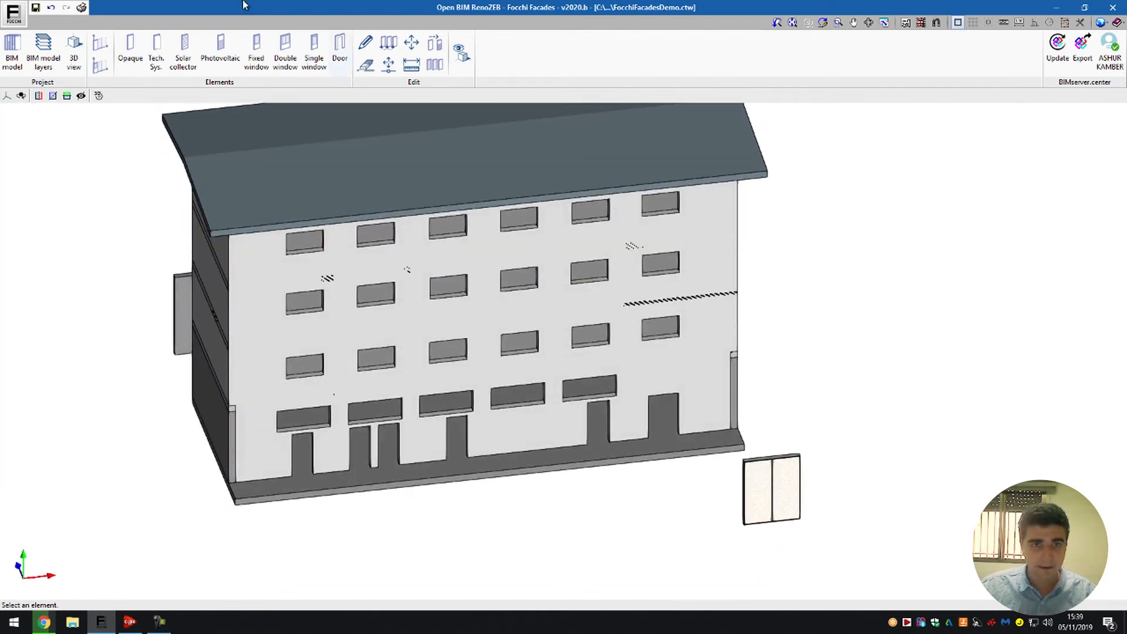
{"action": "left_click", "coordinate": [365, 46]}
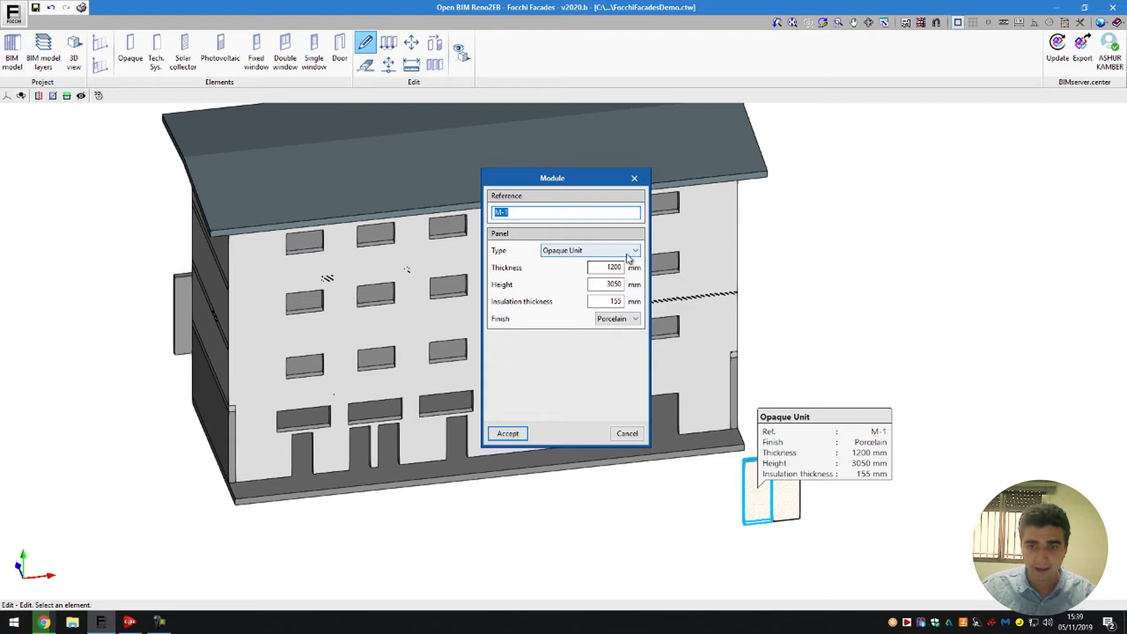
{"action": "left_click", "coordinate": [608, 253]}
{"action": "left_click", "coordinate": [608, 260]}
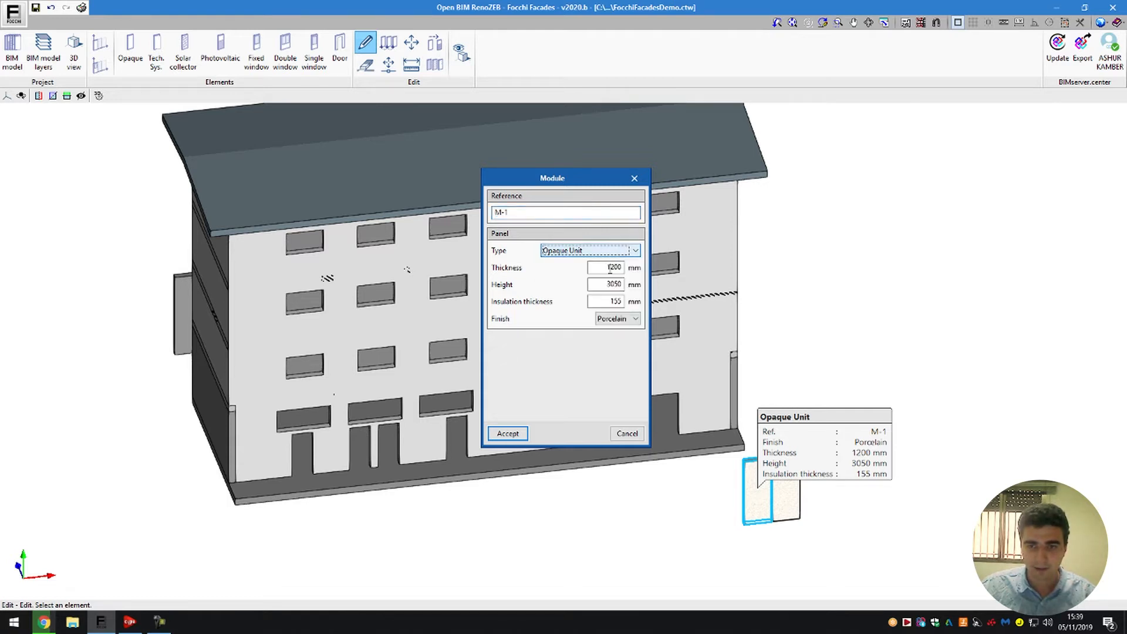
{"action": "left_click", "coordinate": [625, 320]}
{"action": "left_click", "coordinate": [593, 251]}
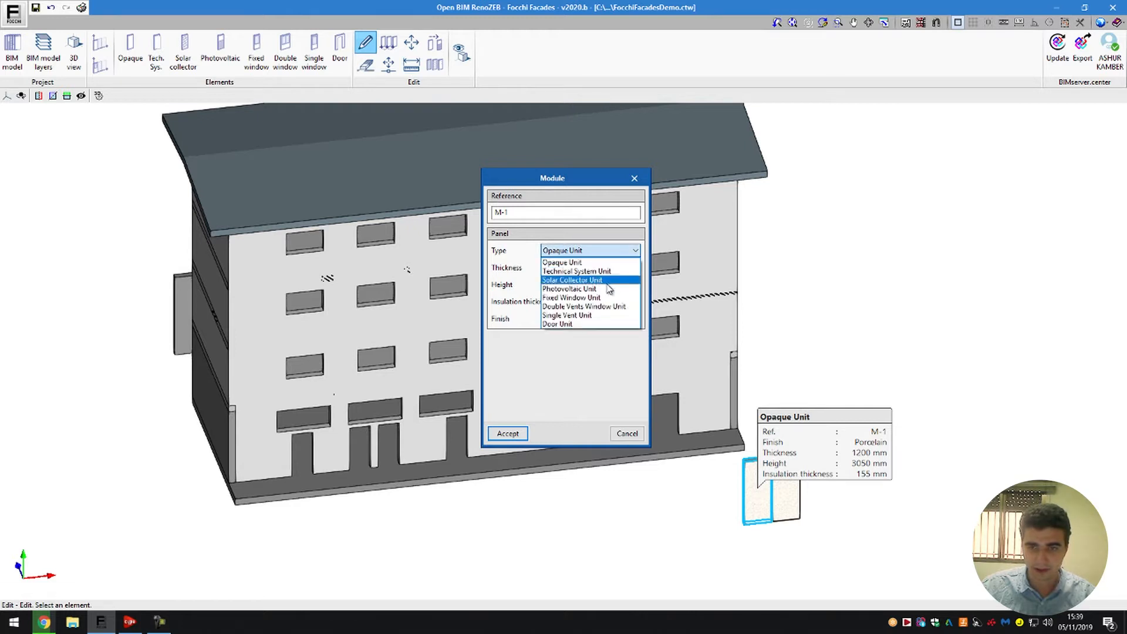
{"action": "left_click", "coordinate": [594, 251]}
{"action": "left_click", "coordinate": [593, 251]}
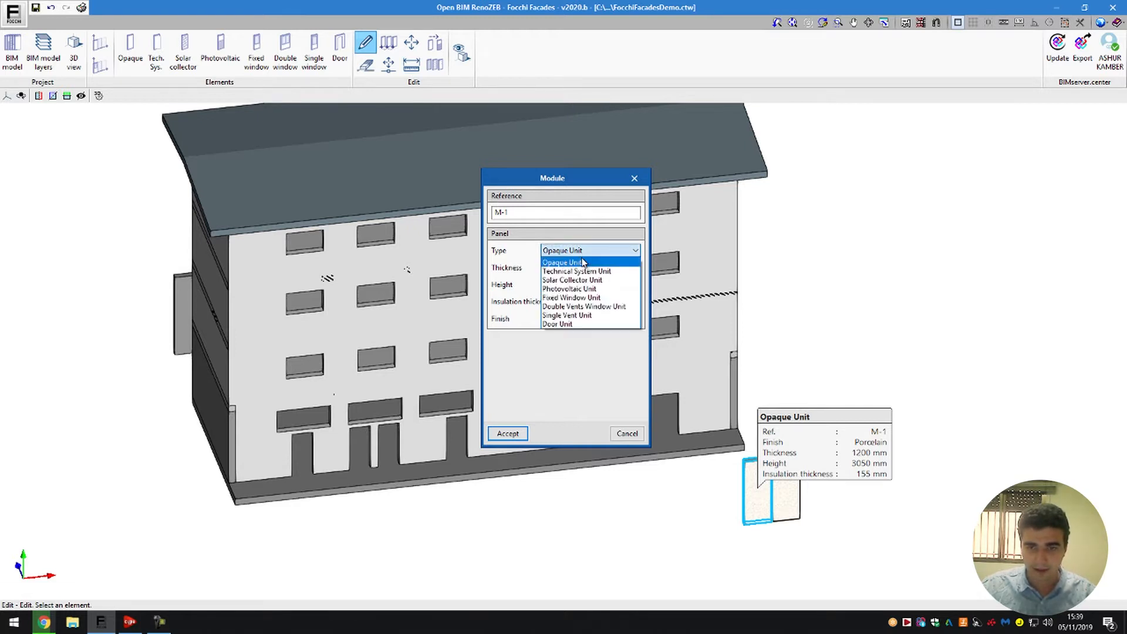
{"action": "left_click", "coordinate": [580, 295]}
{"action": "left_click", "coordinate": [588, 251]}
{"action": "left_click", "coordinate": [581, 268]}
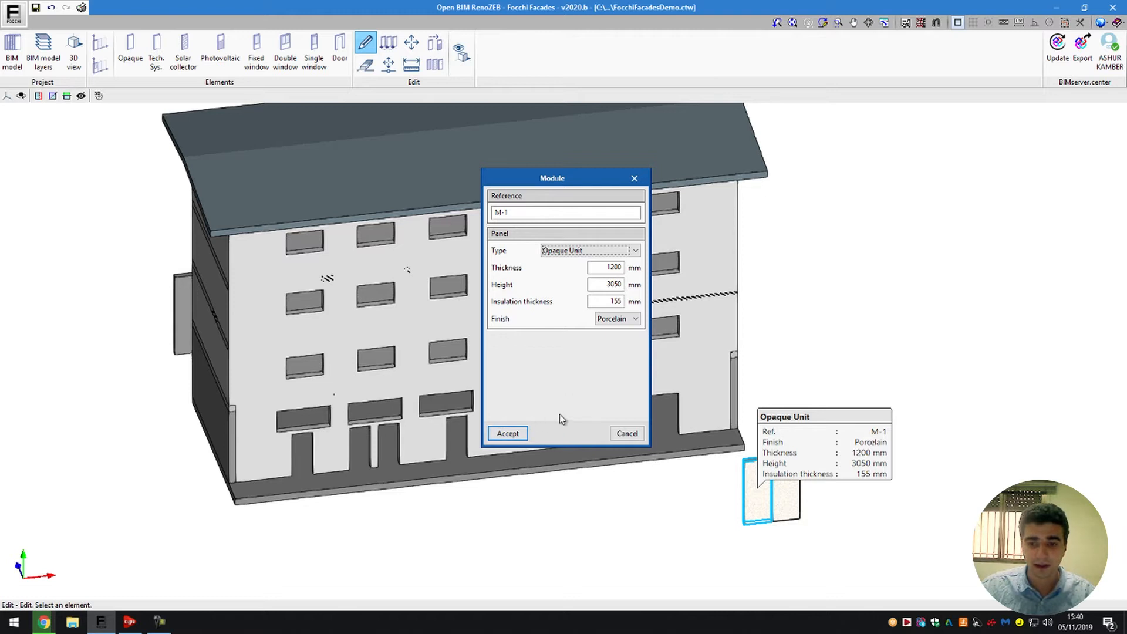
{"action": "left_click", "coordinate": [526, 432]}
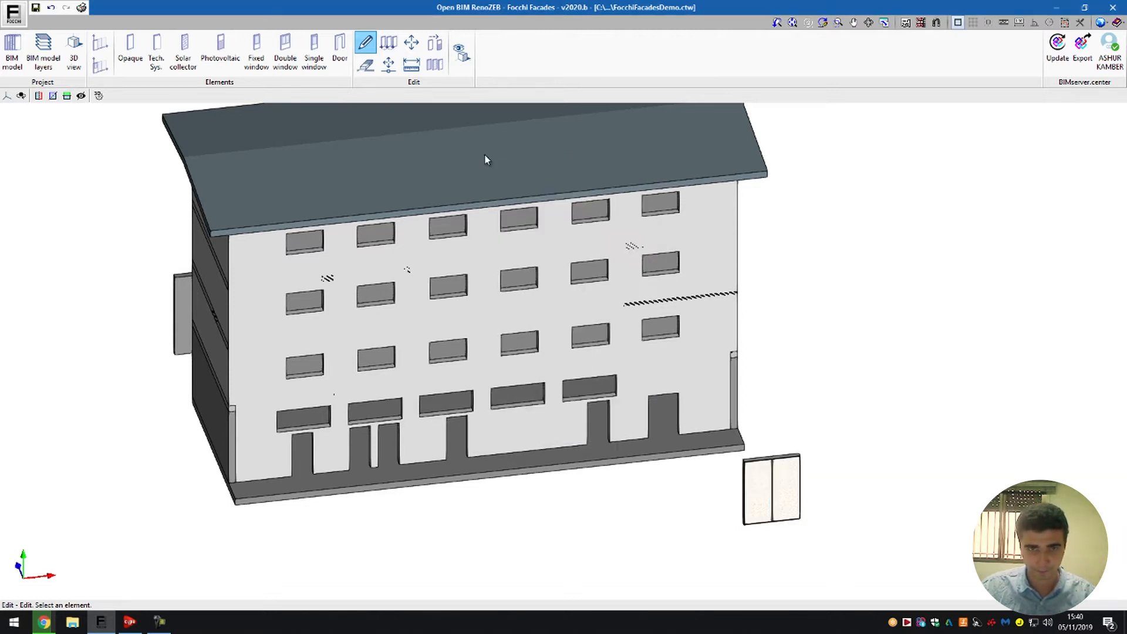
- Use Copy on the left opaque unit to place one a full panel height above its base position
{"action": "left_click", "coordinate": [388, 42]}
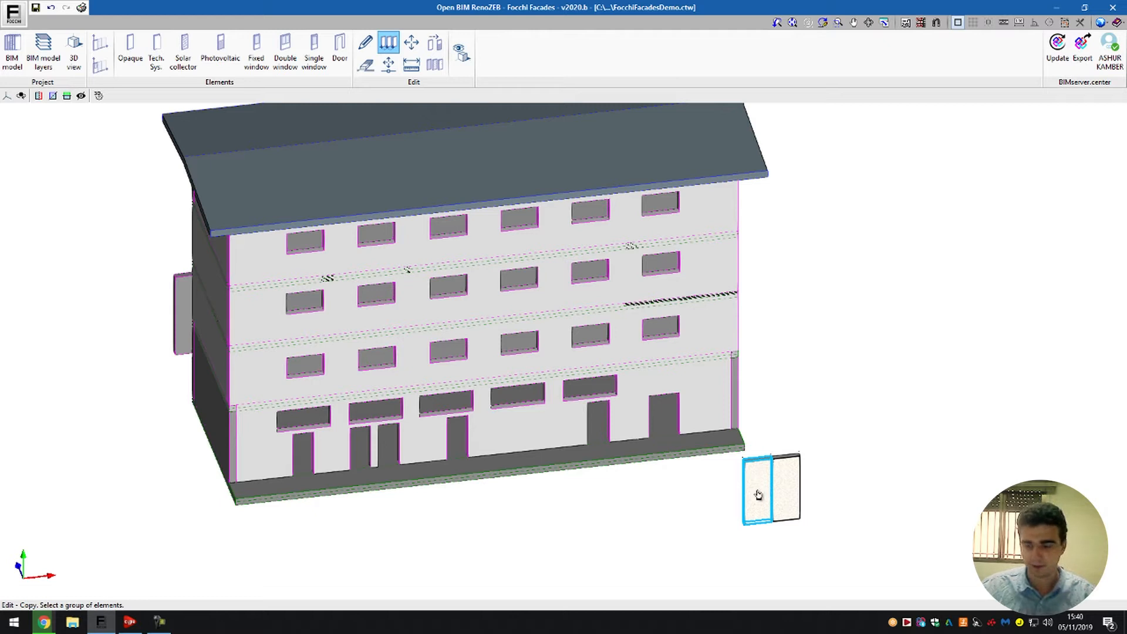
{"action": "scroll", "coordinate": [758, 495], "scroll_direction": "up", "scroll_amount": 3}
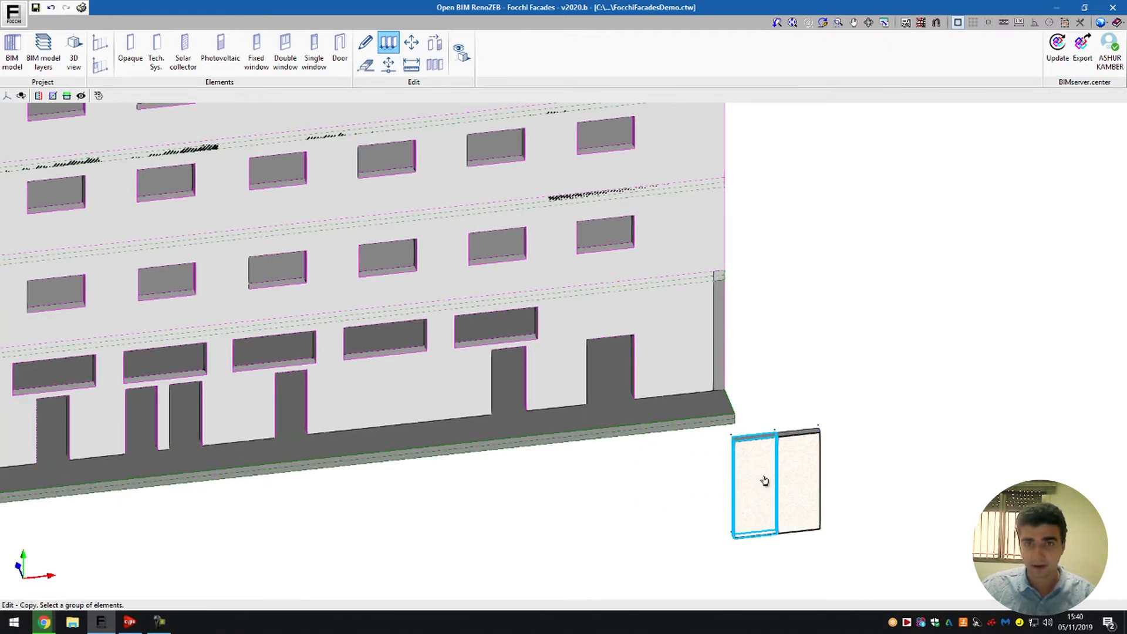
{"action": "left_click", "coordinate": [760, 484]}
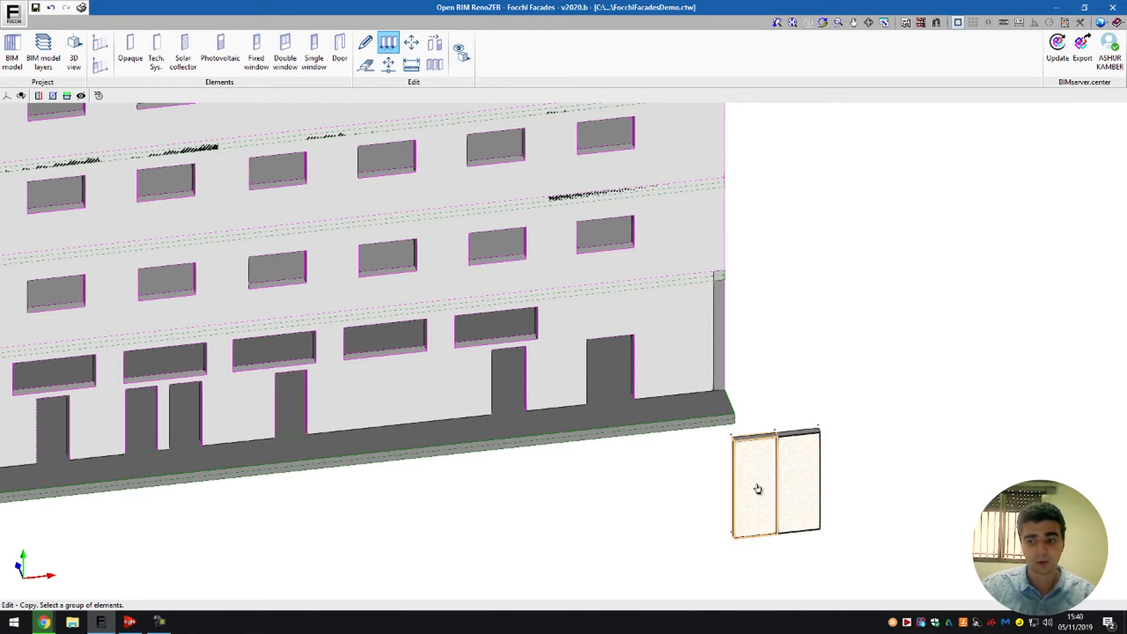
{"action": "right_click", "coordinate": [737, 537]}
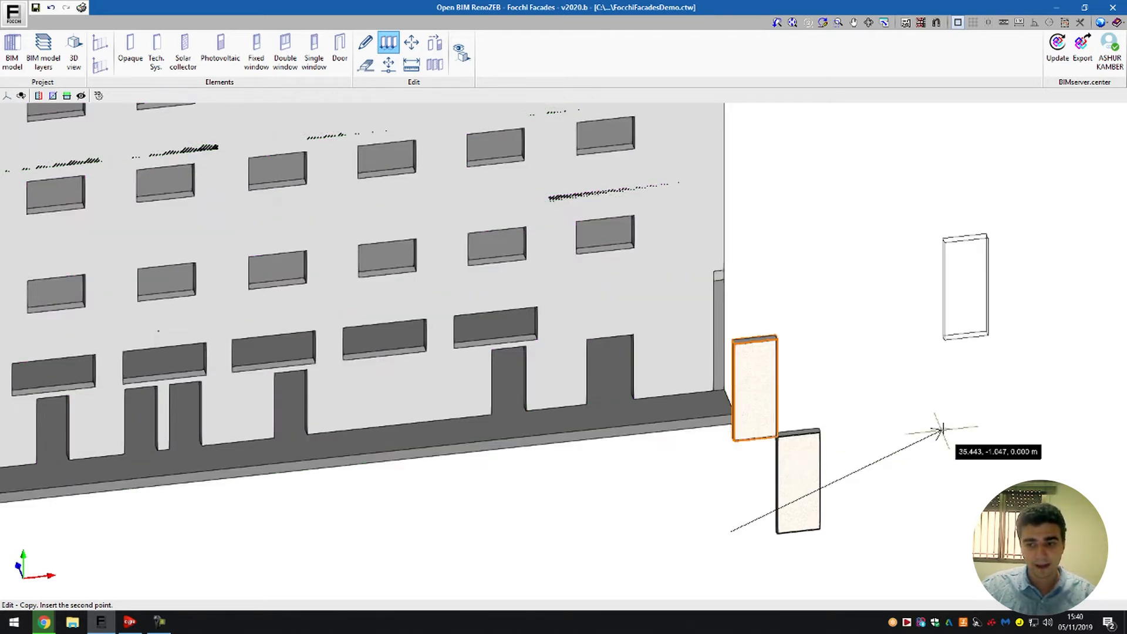
{"action": "right_click", "coordinate": [751, 561]}
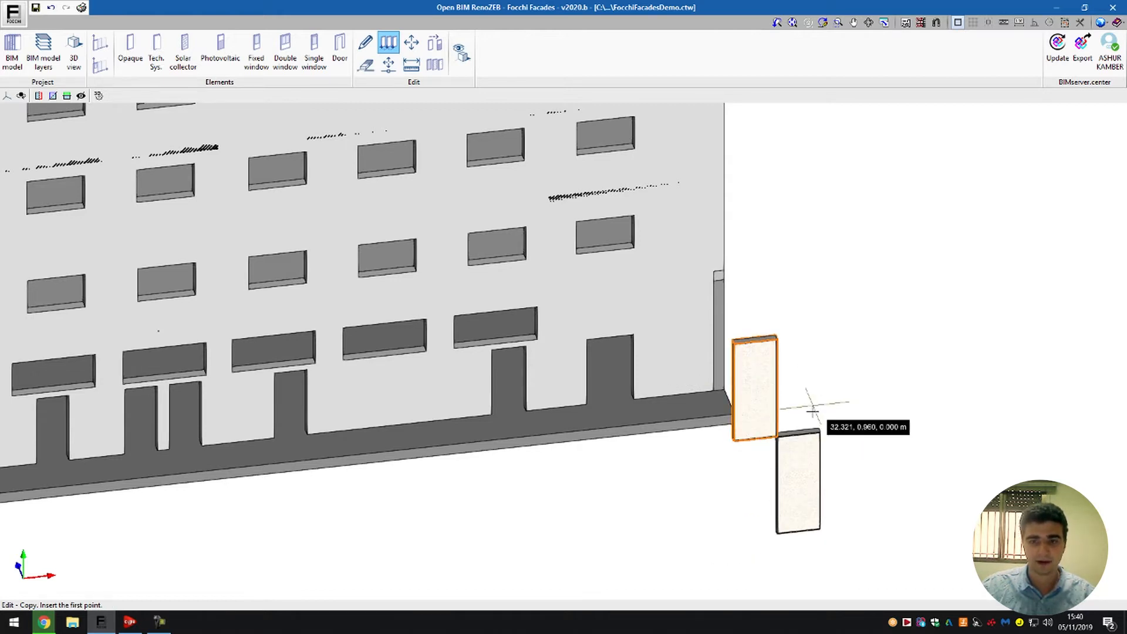
- Copy the upper opaque unit straight down by its lower corner into the space beside the remaining ground-level unit
{"action": "left_click", "coordinate": [396, 45]}
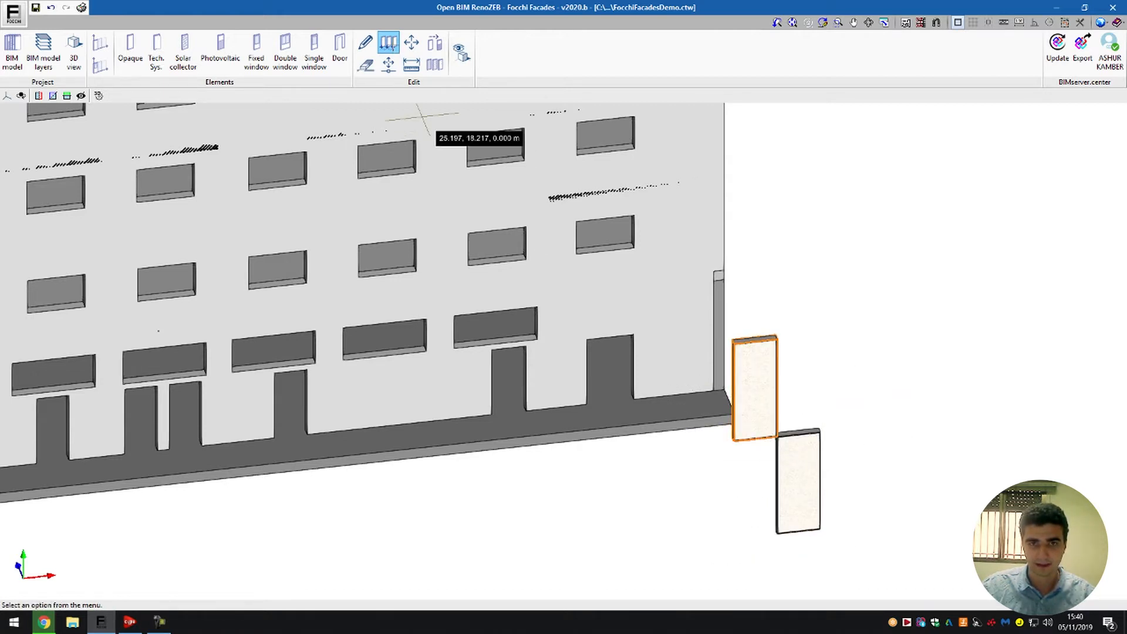
{"action": "left_click", "coordinate": [746, 406]}
{"action": "right_click", "coordinate": [745, 413]}
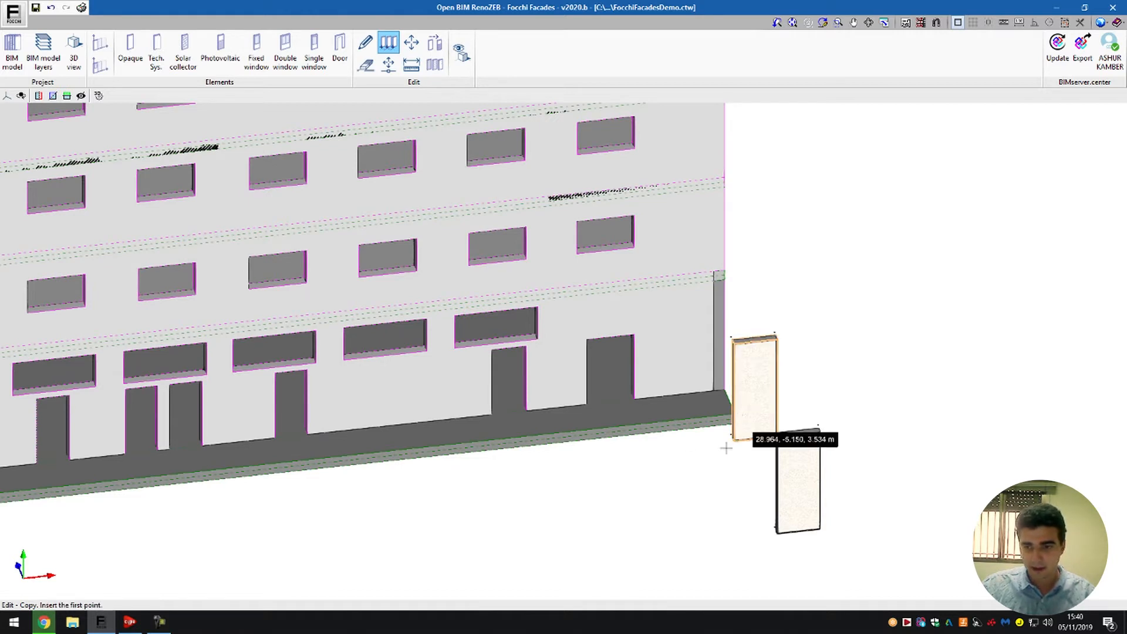
{"action": "left_click", "coordinate": [733, 440]}
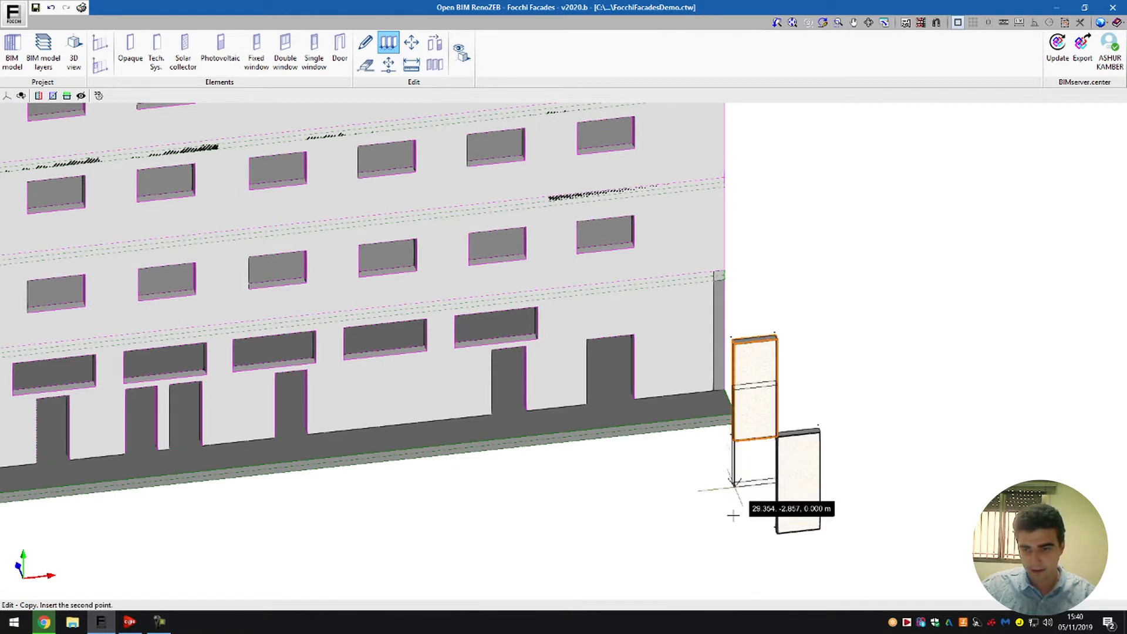
{"action": "left_click", "coordinate": [735, 535]}
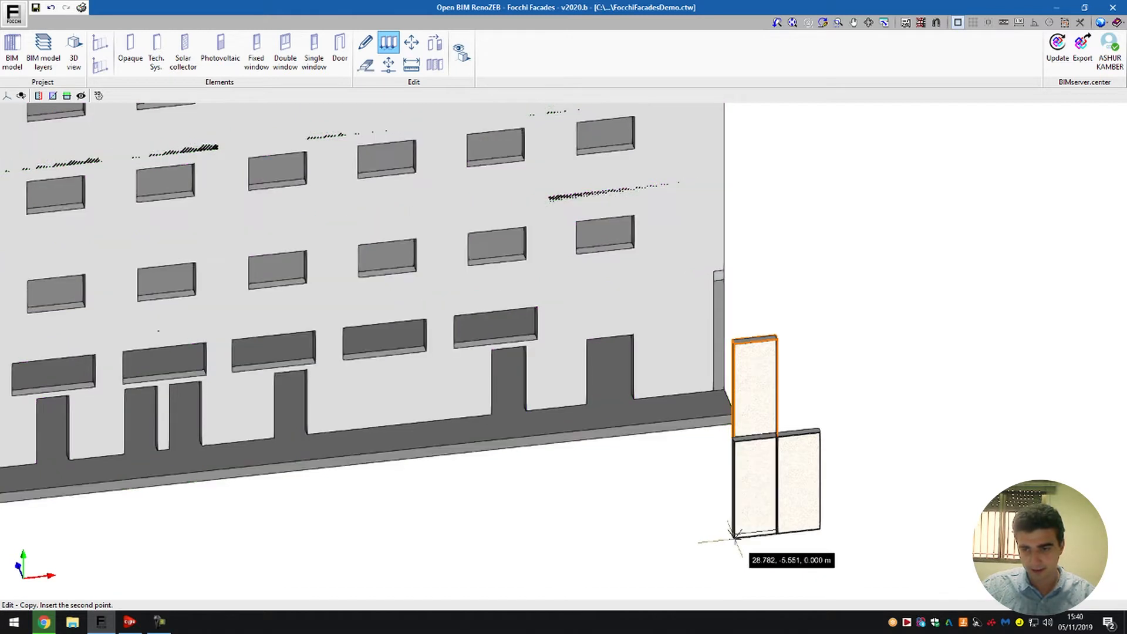
{"action": "right_click", "coordinate": [913, 282]}
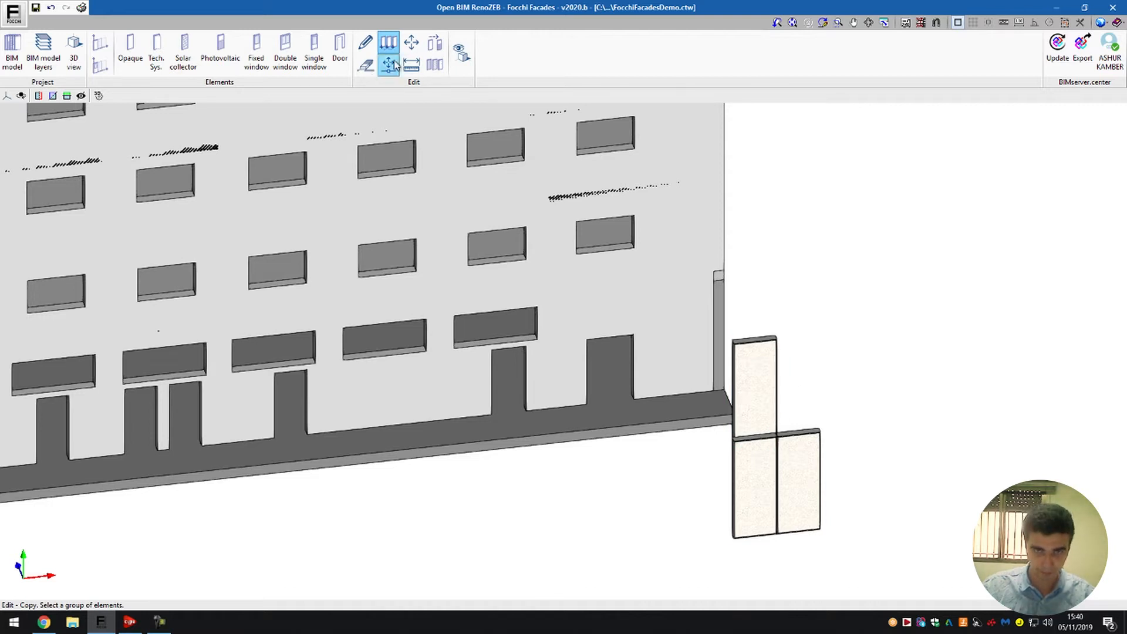
- Move the upper opaque unit down to the left end of the ground-level units to form a row of three
{"action": "left_click", "coordinate": [412, 44]}
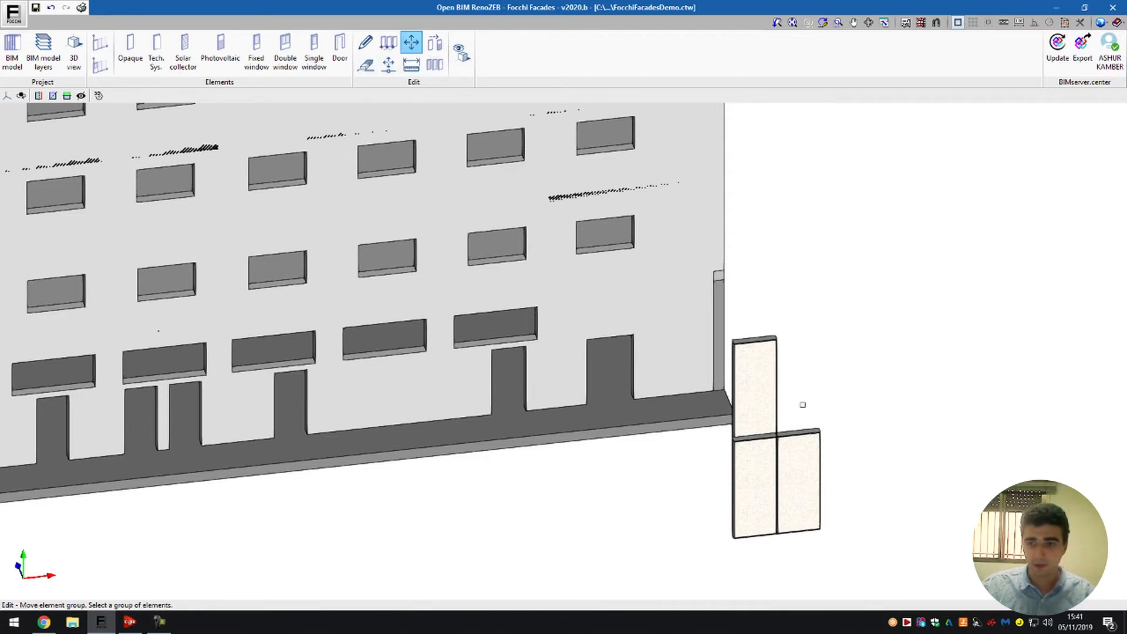
{"action": "left_click", "coordinate": [757, 386]}
{"action": "right_click", "coordinate": [746, 370]}
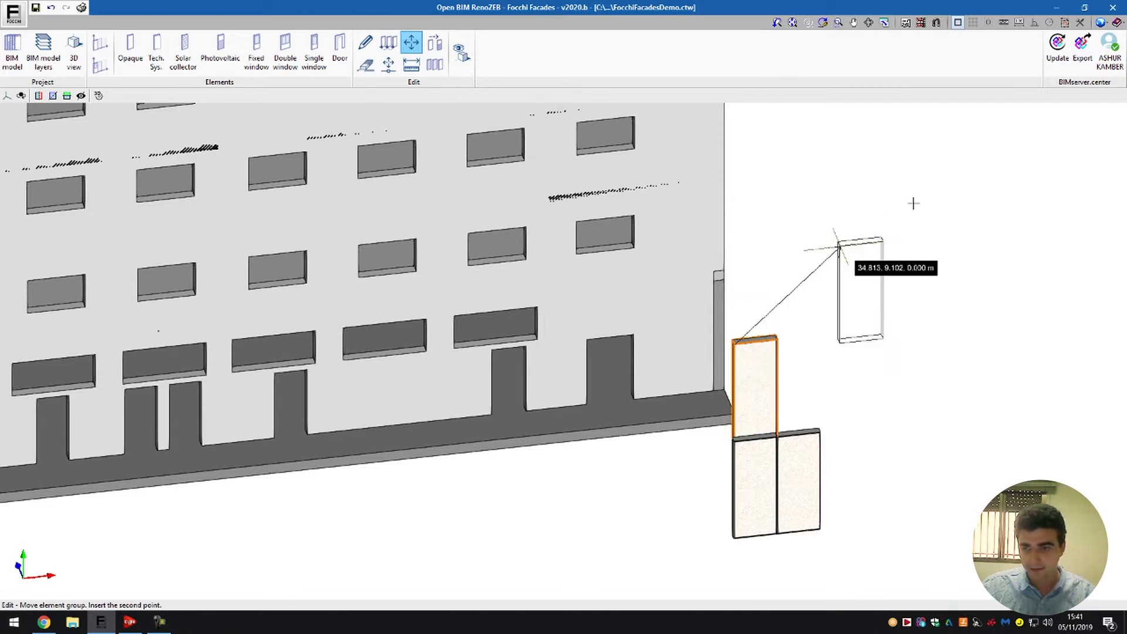
{"action": "left_click", "coordinate": [692, 445]}
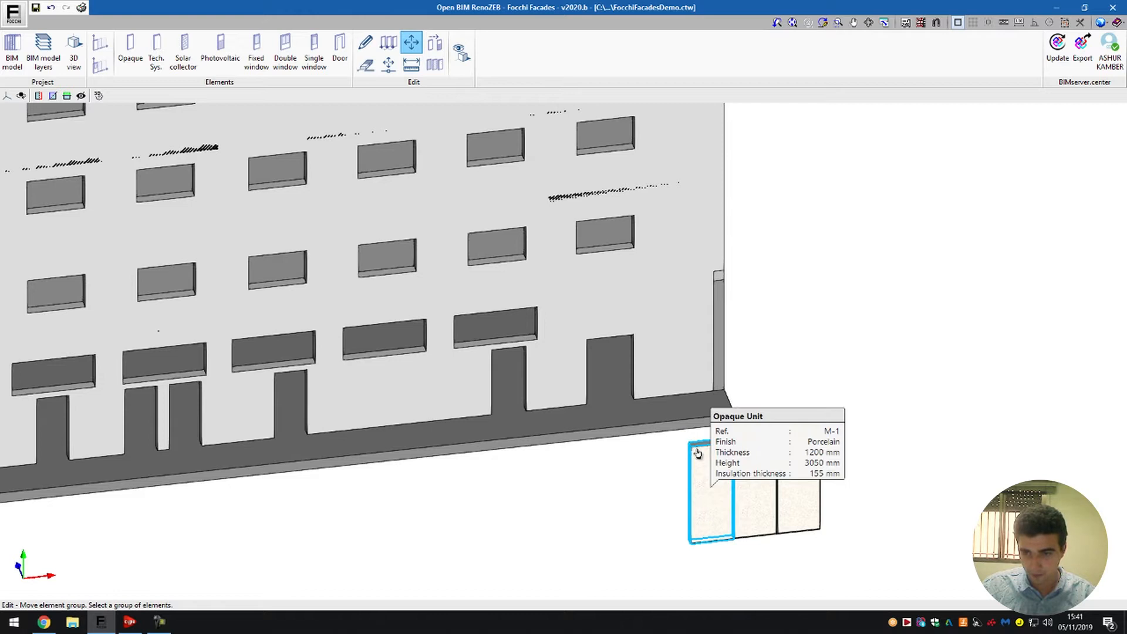
- Assign the type Solar Collector Unit to all three units in the row
{"action": "left_click", "coordinate": [434, 43]}
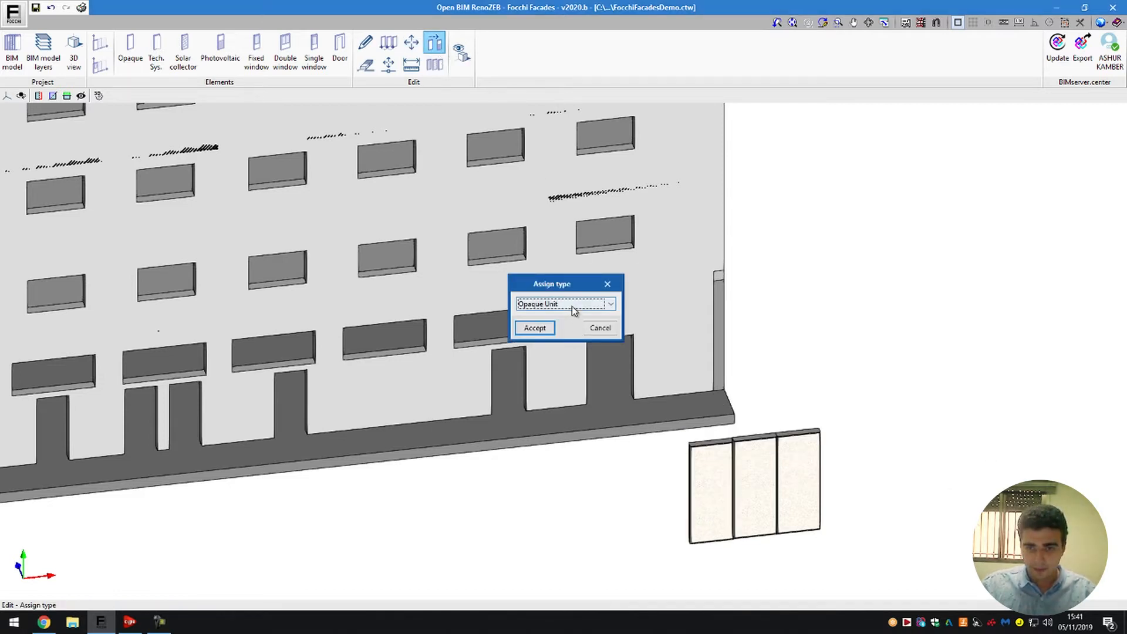
{"action": "left_click", "coordinate": [545, 304]}
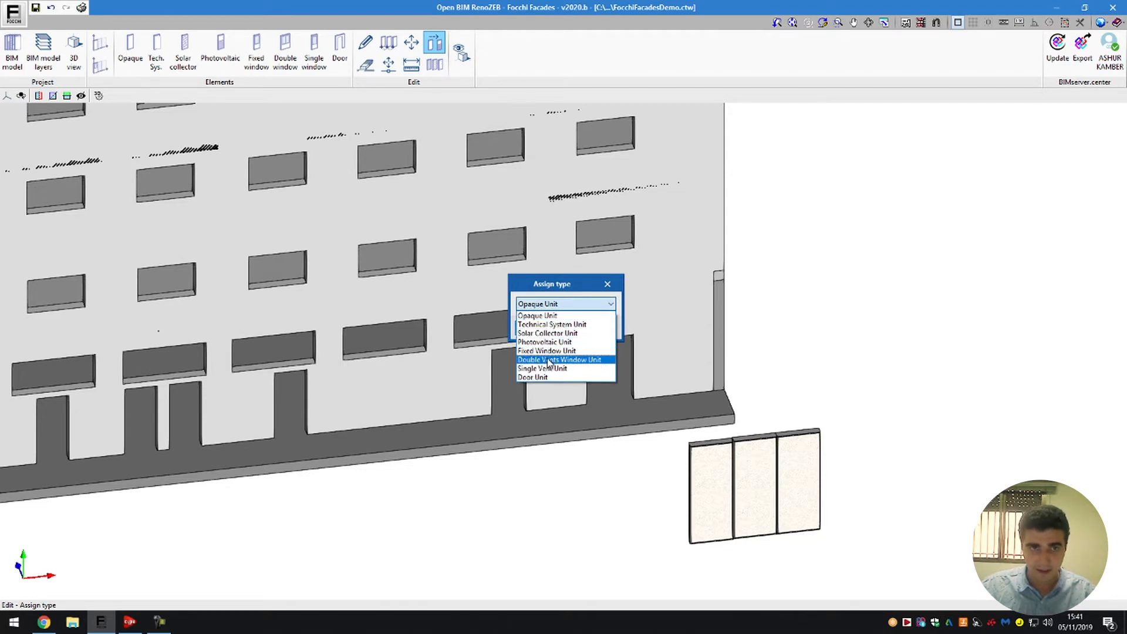
{"action": "left_click", "coordinate": [558, 333]}
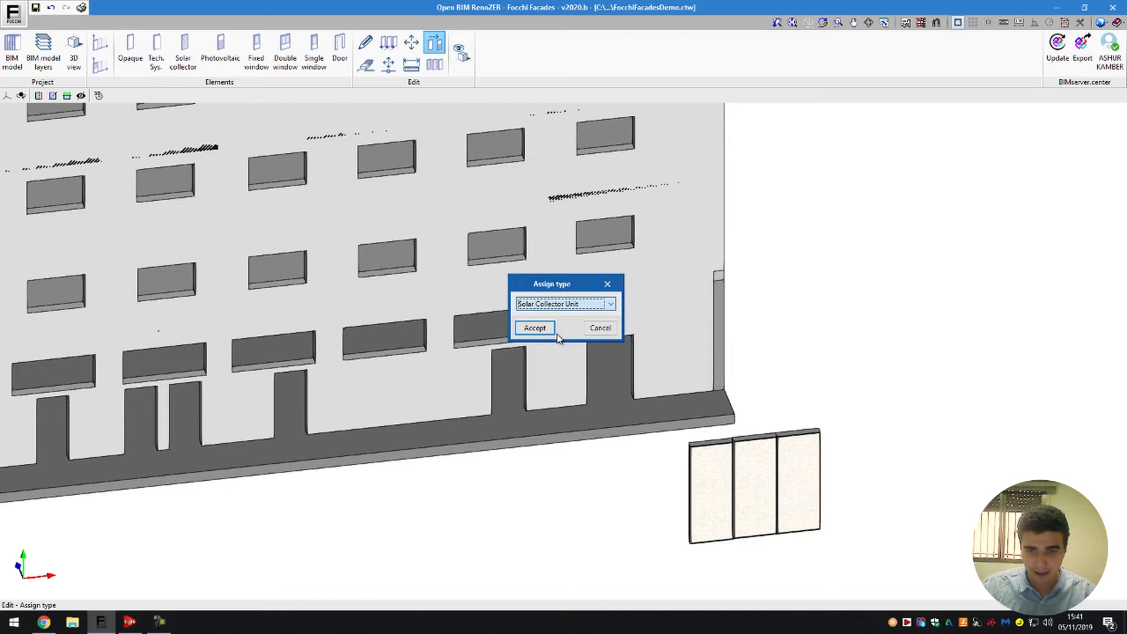
{"action": "left_click", "coordinate": [714, 509]}
{"action": "left_click", "coordinate": [760, 489]}
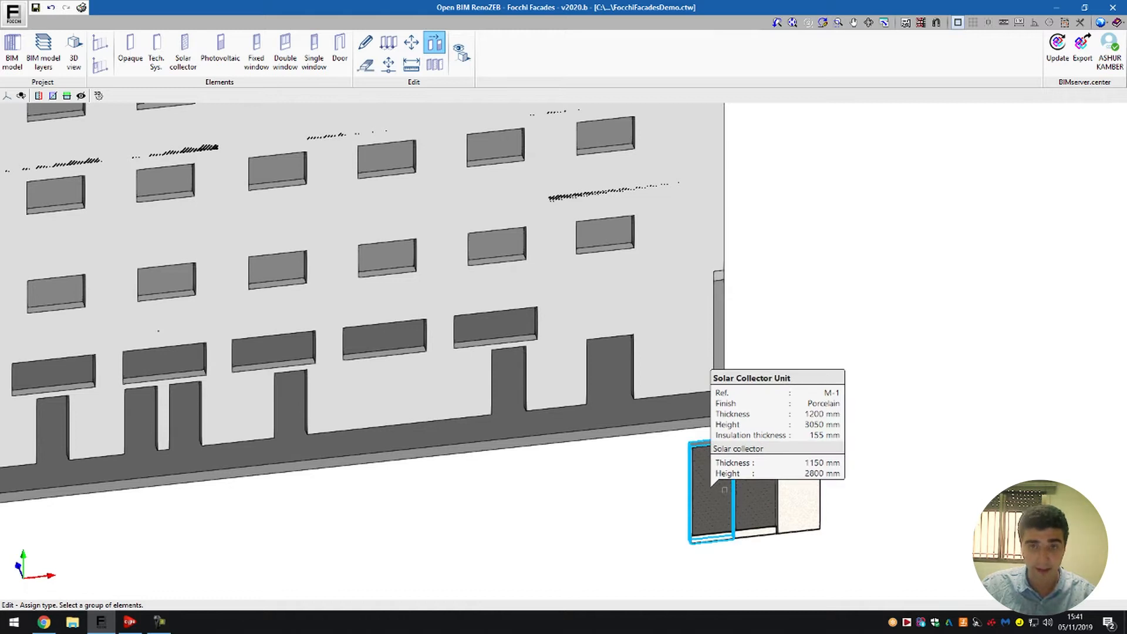
{"action": "left_click", "coordinate": [818, 500]}
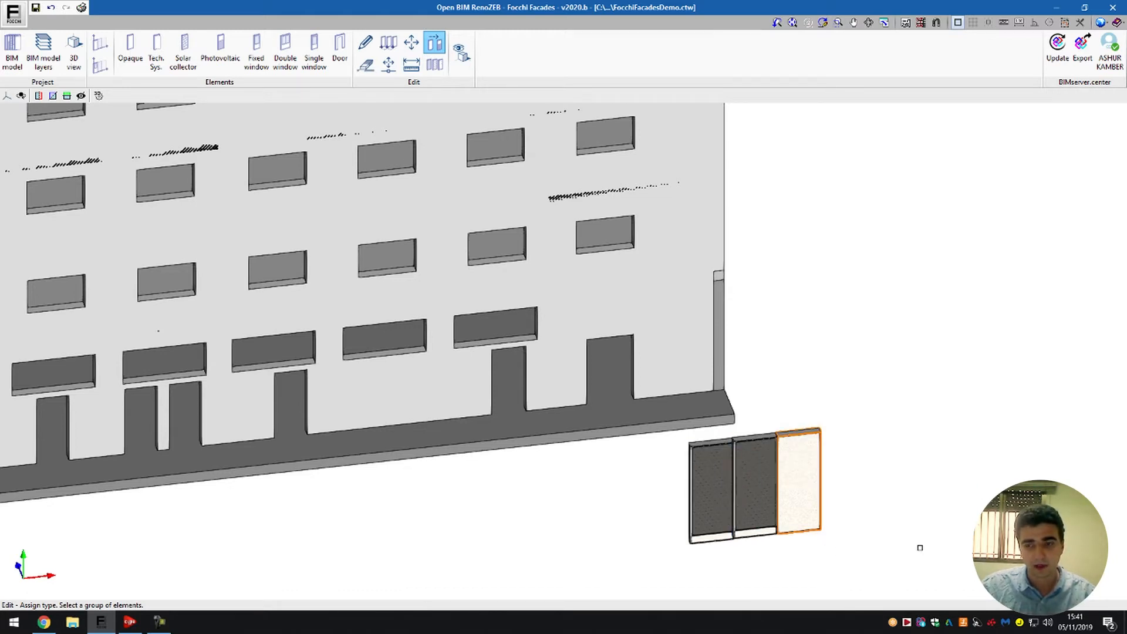
{"action": "right_click", "coordinate": [918, 536]}
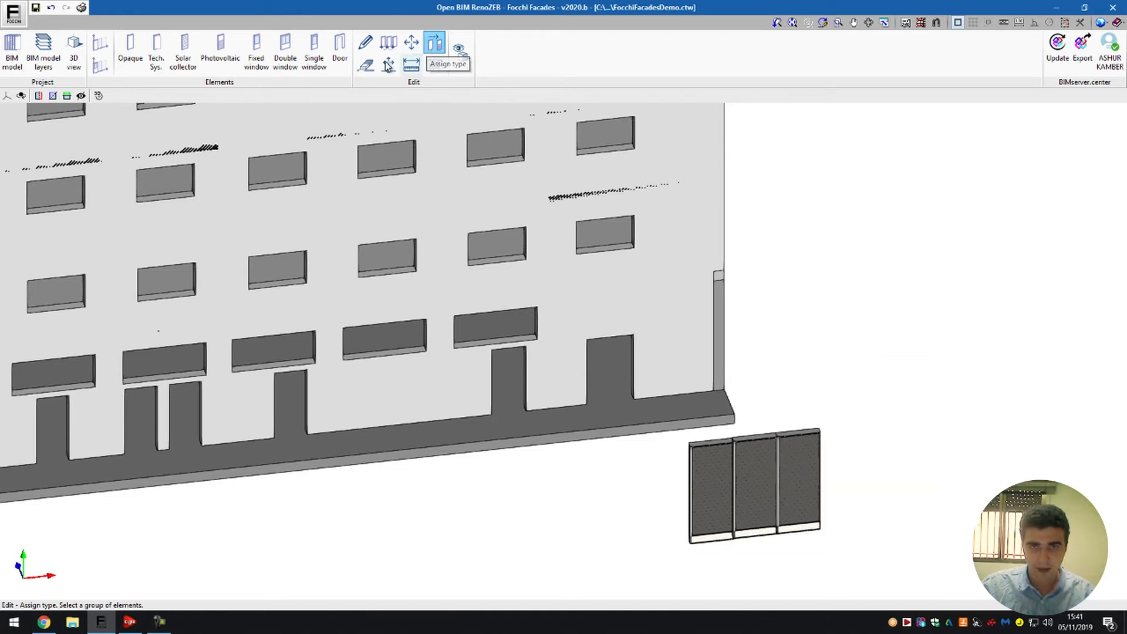
- Assign the type Opaque Unit to all three units in the row
{"action": "left_click", "coordinate": [437, 47]}
{"action": "left_click", "coordinate": [558, 304]}
{"action": "left_click", "coordinate": [555, 312]}
{"action": "left_click", "coordinate": [535, 327]}
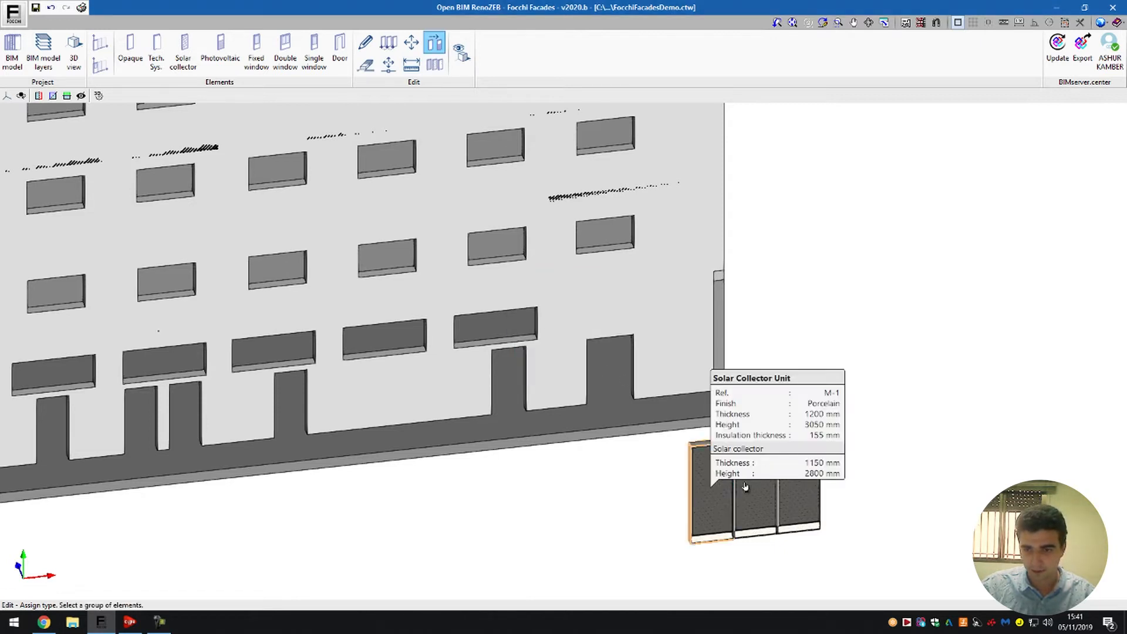
{"action": "left_click", "coordinate": [714, 461]}
{"action": "right_click", "coordinate": [740, 389]}
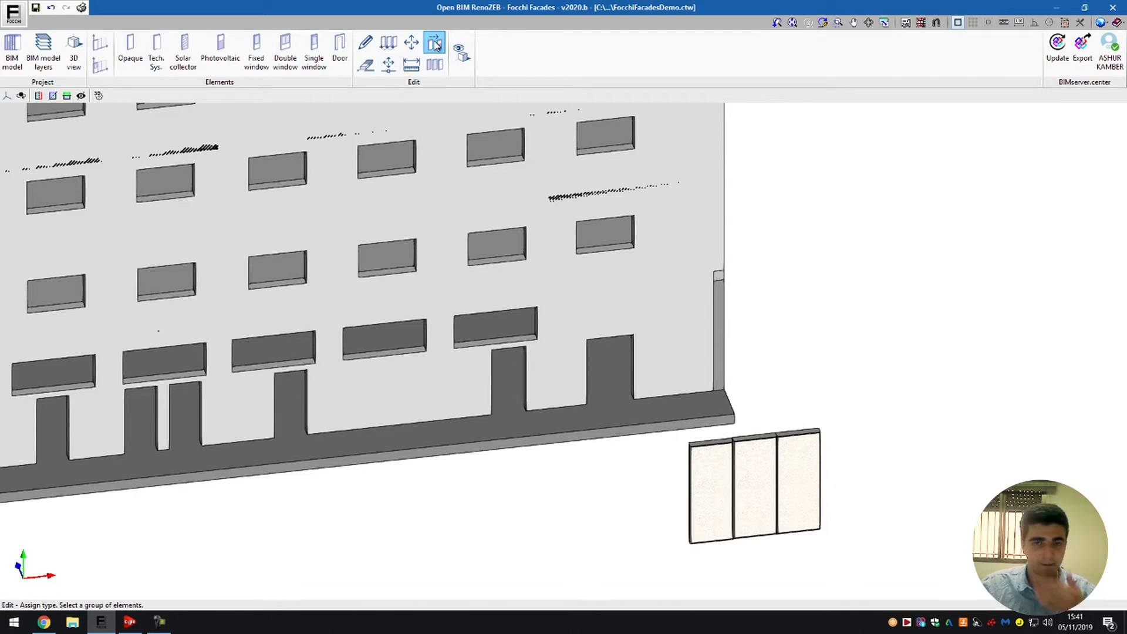
- Delete the leftmost opaque unit from the row of three
{"action": "left_click", "coordinate": [365, 64]}
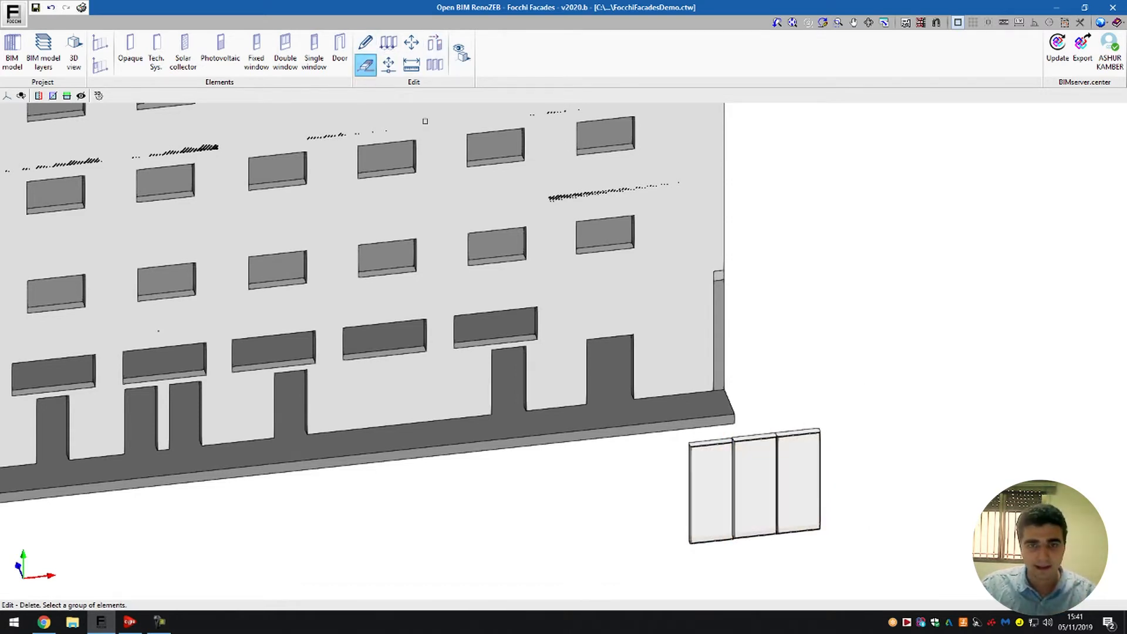
{"action": "left_click", "coordinate": [704, 493]}
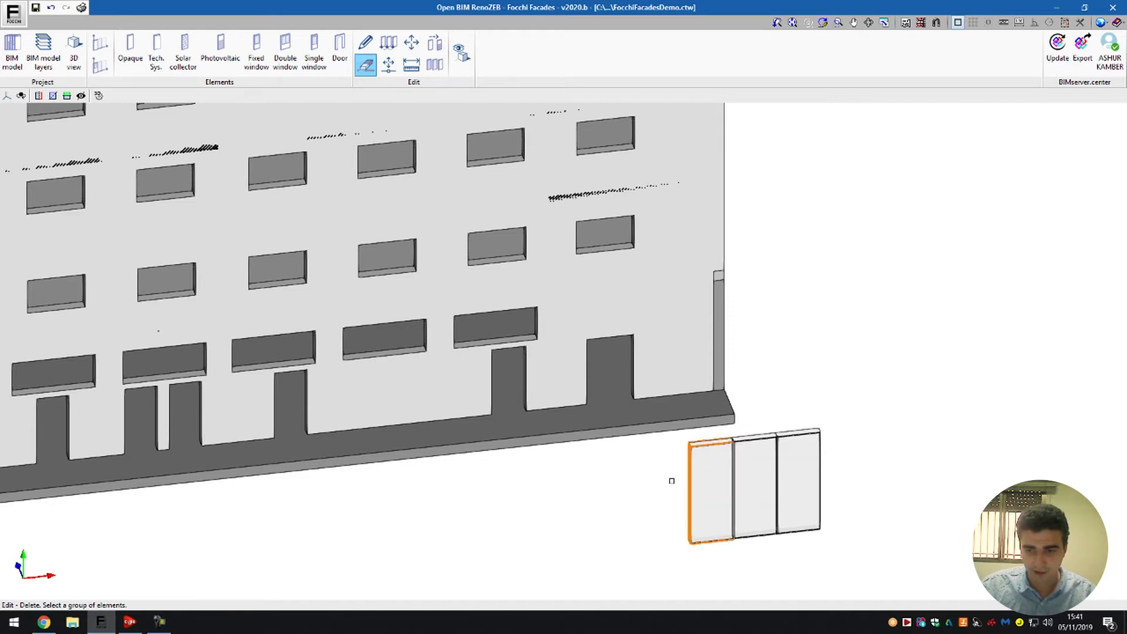
{"action": "right_click", "coordinate": [707, 482]}
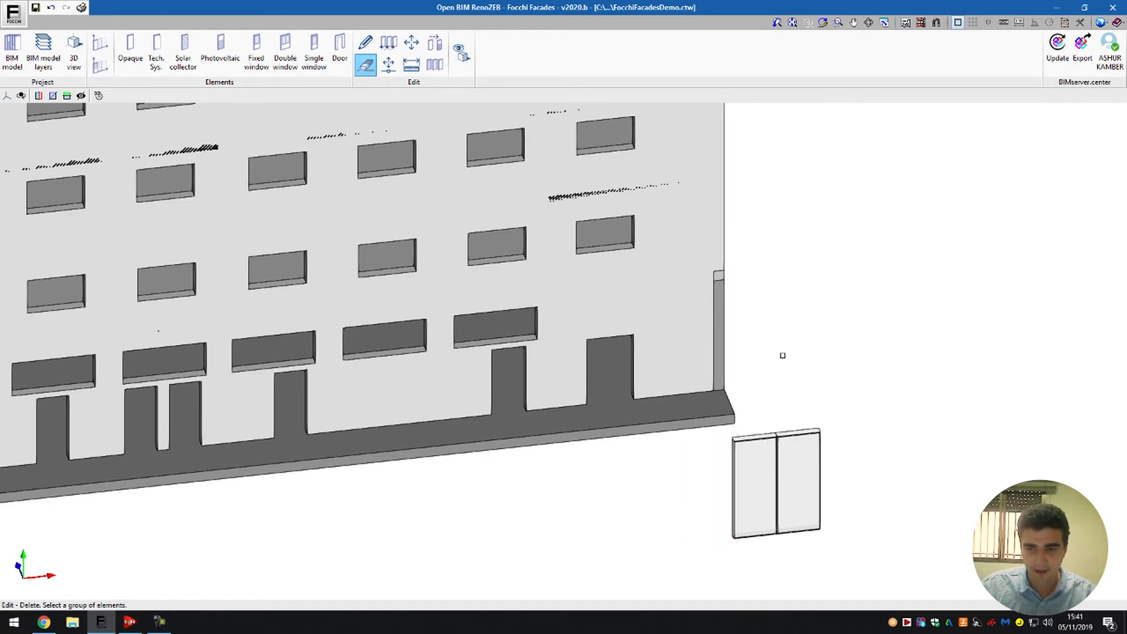
- Move the left opaque unit by its upper corner so it stacks directly above the remaining ground-level unit
{"action": "left_click", "coordinate": [388, 65]}
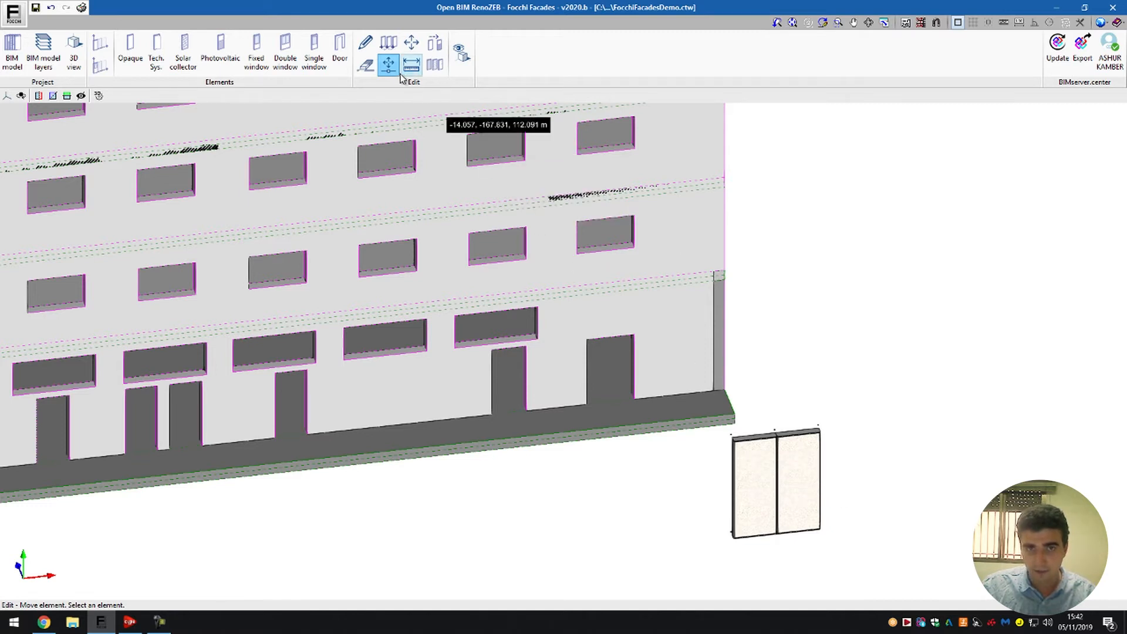
{"action": "left_click", "coordinate": [737, 442]}
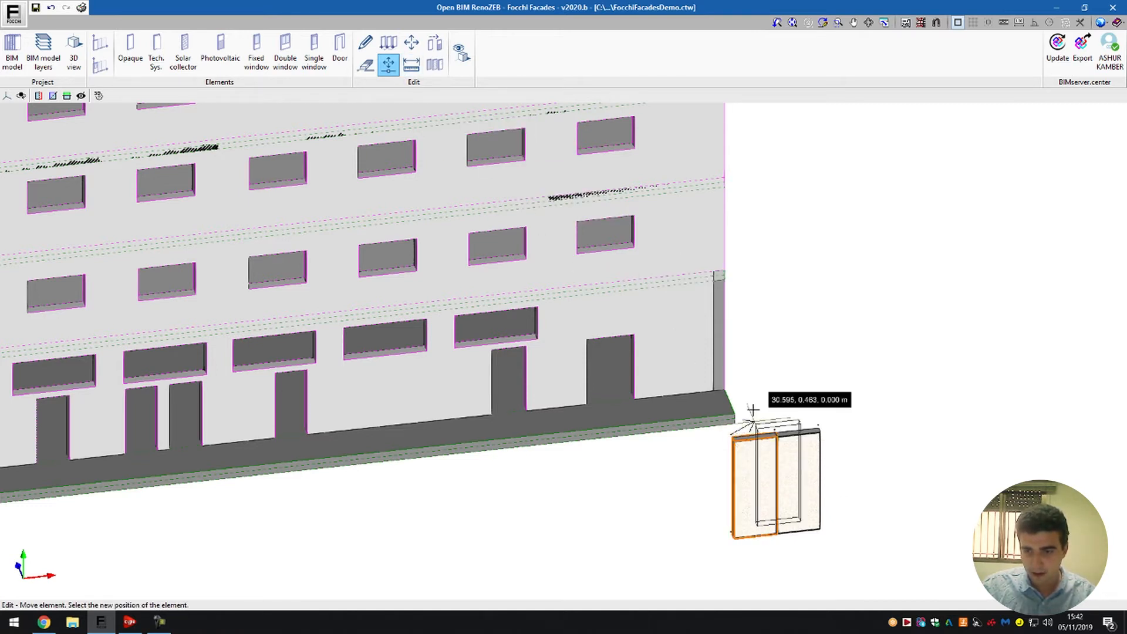
{"action": "left_click", "coordinate": [774, 332]}
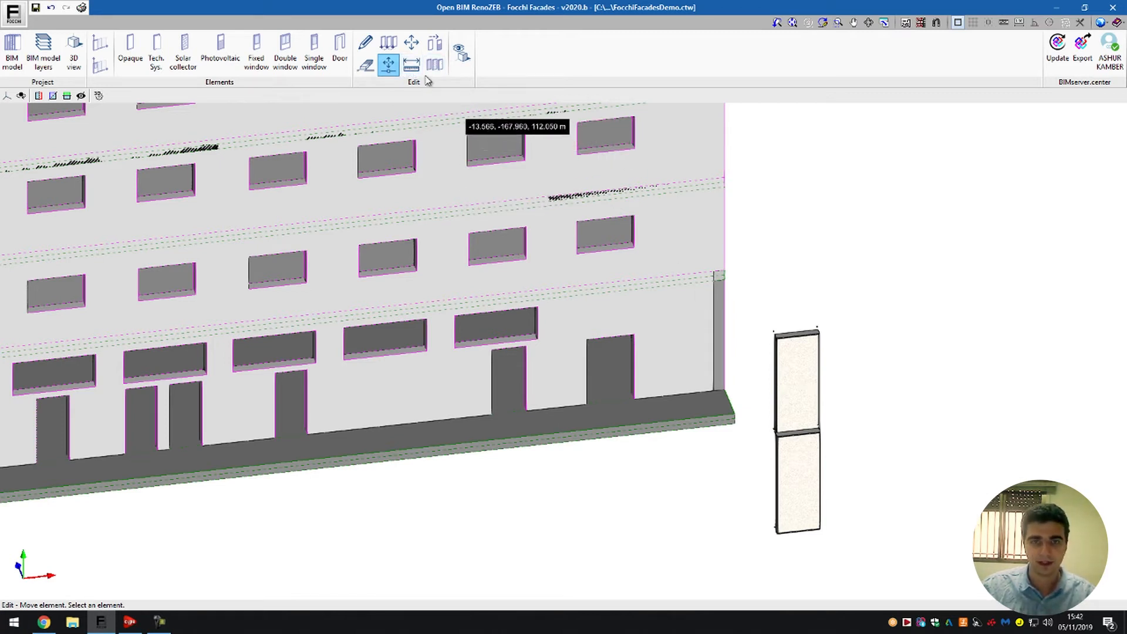
- Measure the overall height of the two stacked opaque units
{"action": "left_click", "coordinate": [411, 64]}
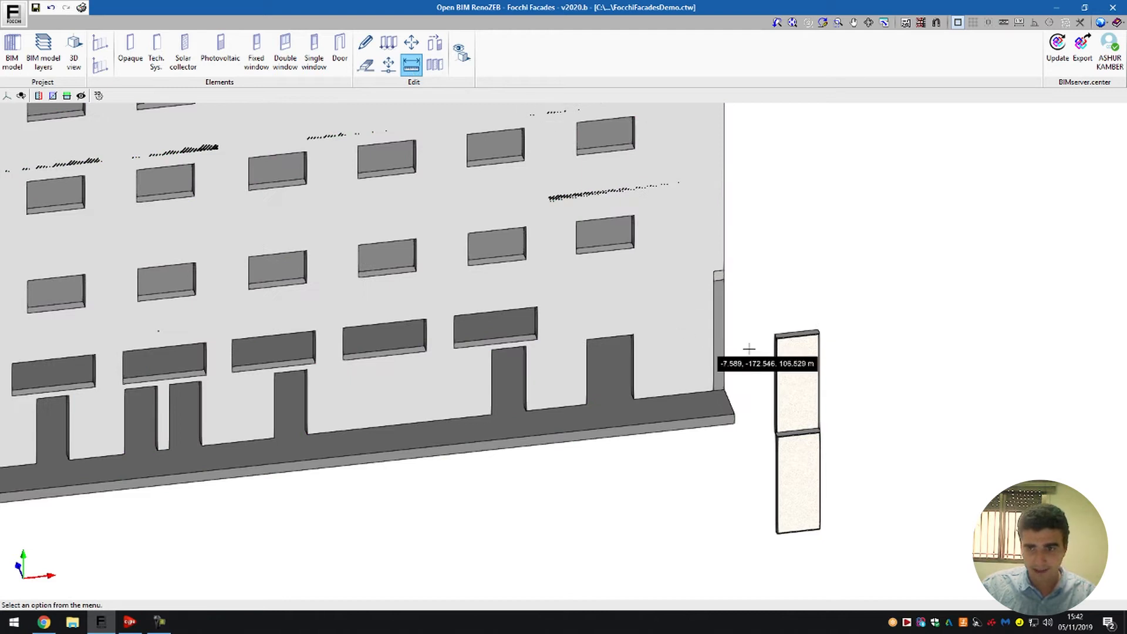
{"action": "left_click", "coordinate": [786, 339]}
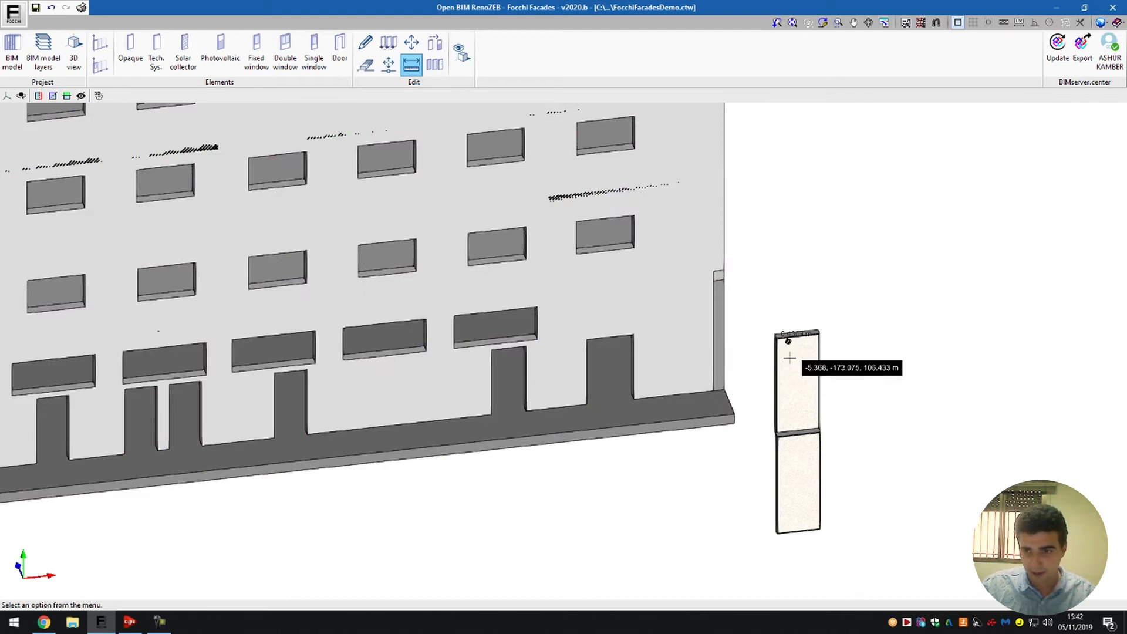
{"action": "left_click", "coordinate": [788, 532]}
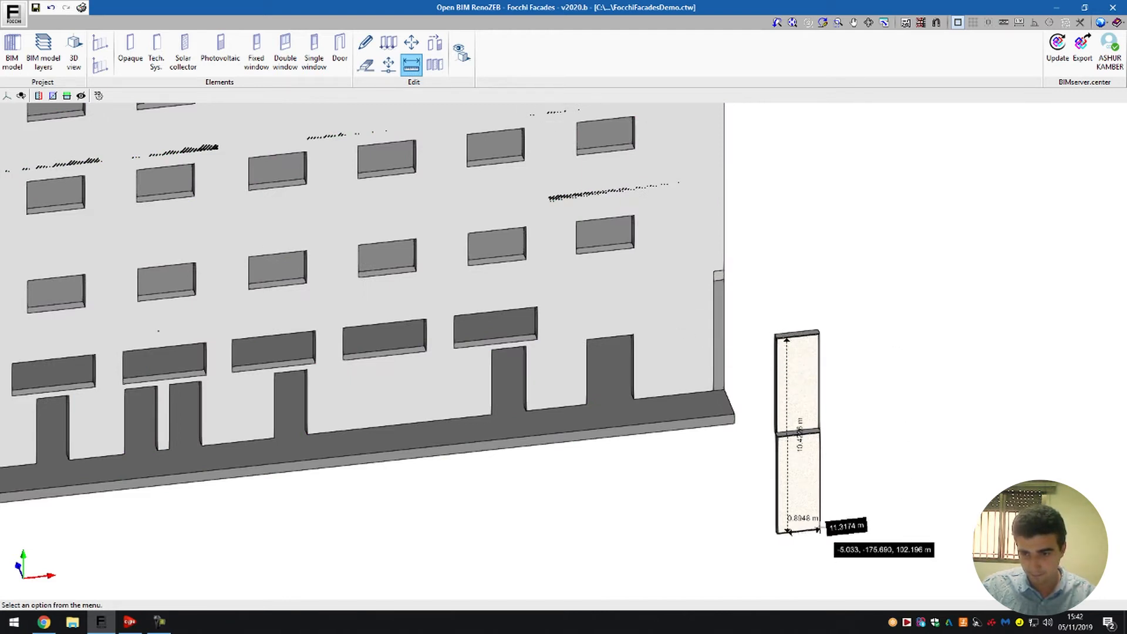
{"action": "key", "text": "Escape"}
- Measure the edges and enclosed area of the lower unit's front face by tracing its four corners
{"action": "scroll", "coordinate": [828, 525], "scroll_direction": "up", "scroll_amount": 4}
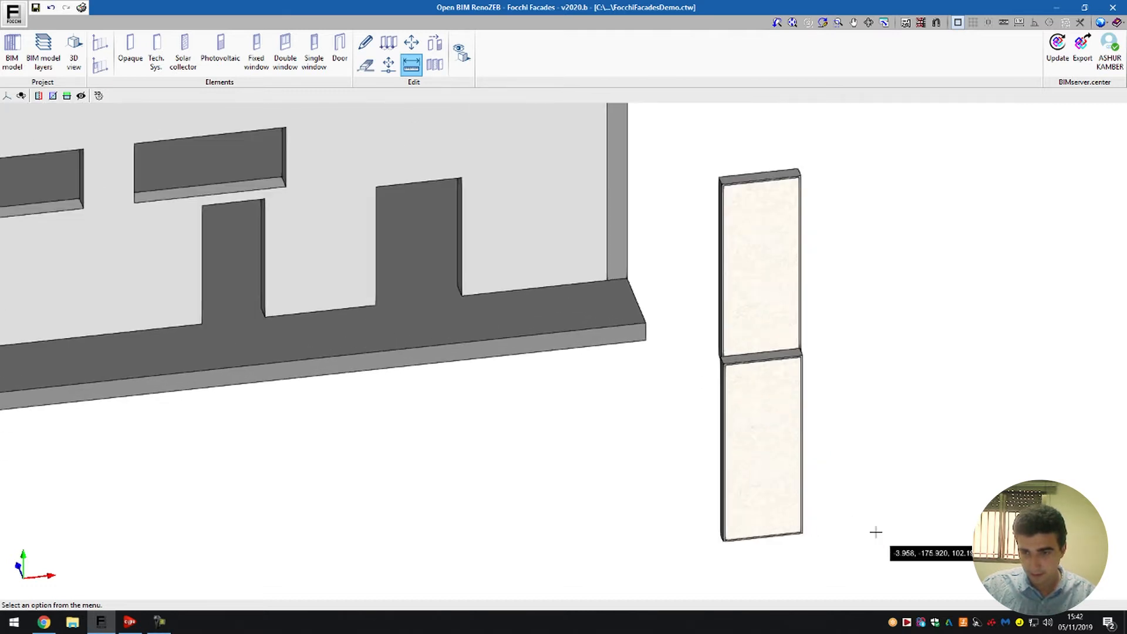
{"action": "scroll", "coordinate": [876, 532], "scroll_direction": "up", "scroll_amount": 2}
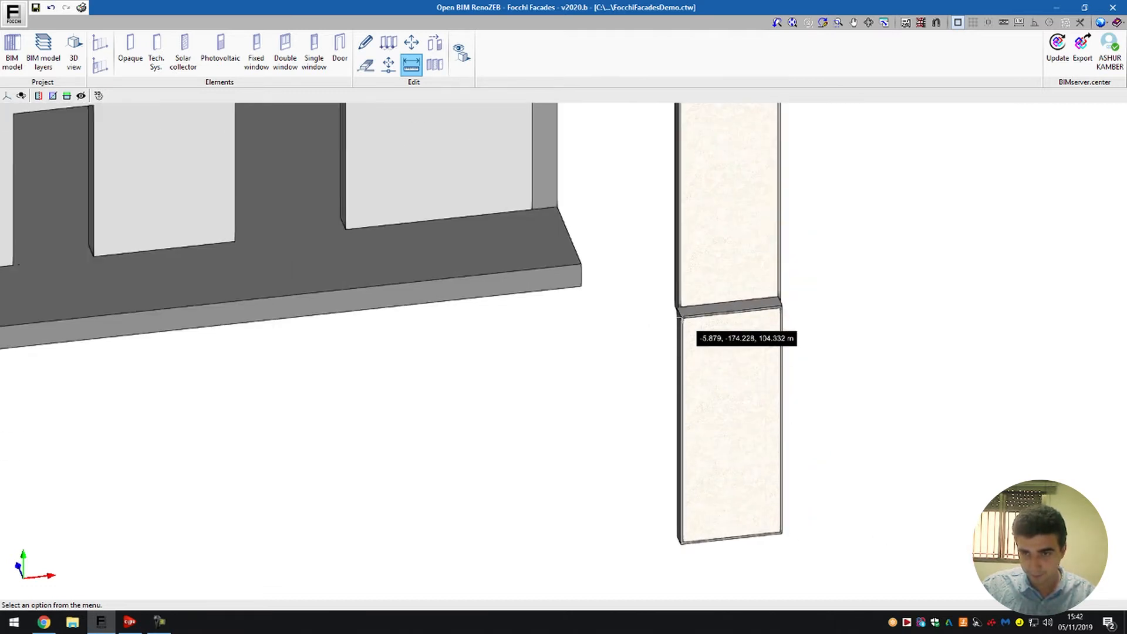
{"action": "left_click", "coordinate": [683, 318]}
{"action": "left_click", "coordinate": [681, 541]}
{"action": "left_click", "coordinate": [779, 533]}
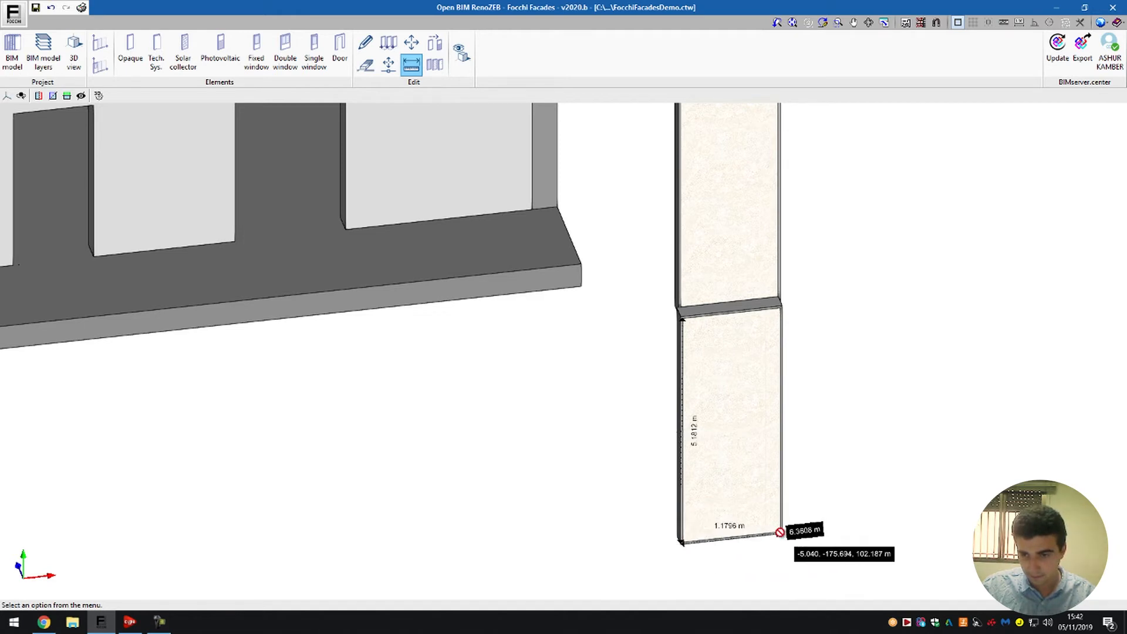
{"action": "left_click", "coordinate": [778, 307]}
{"action": "left_click", "coordinate": [682, 318]}
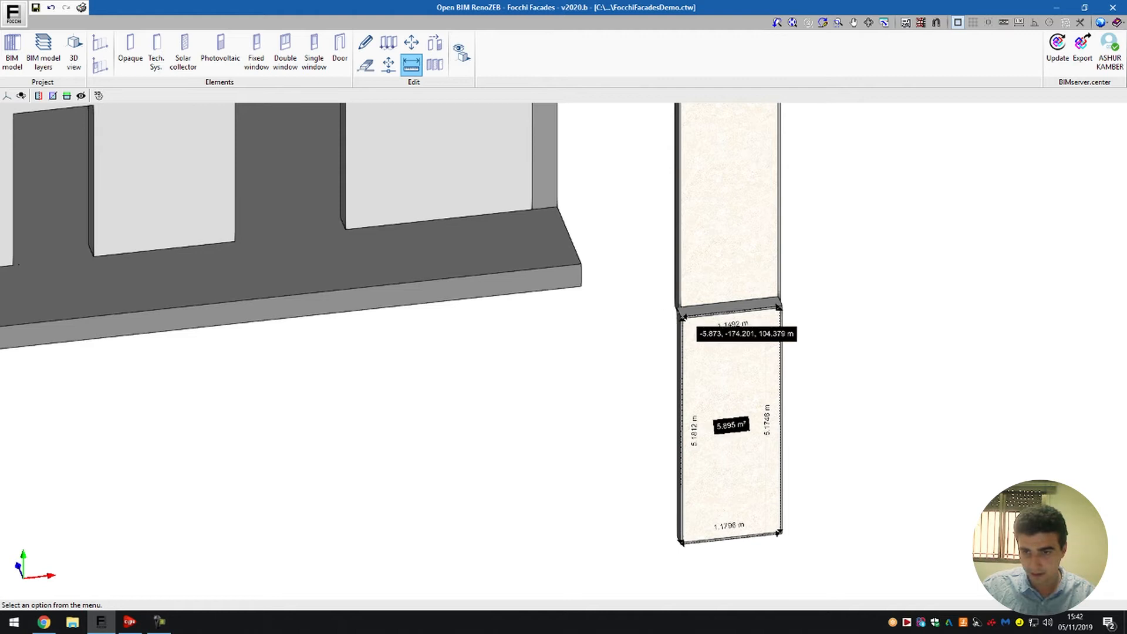
{"action": "right_click", "coordinate": [680, 316]}
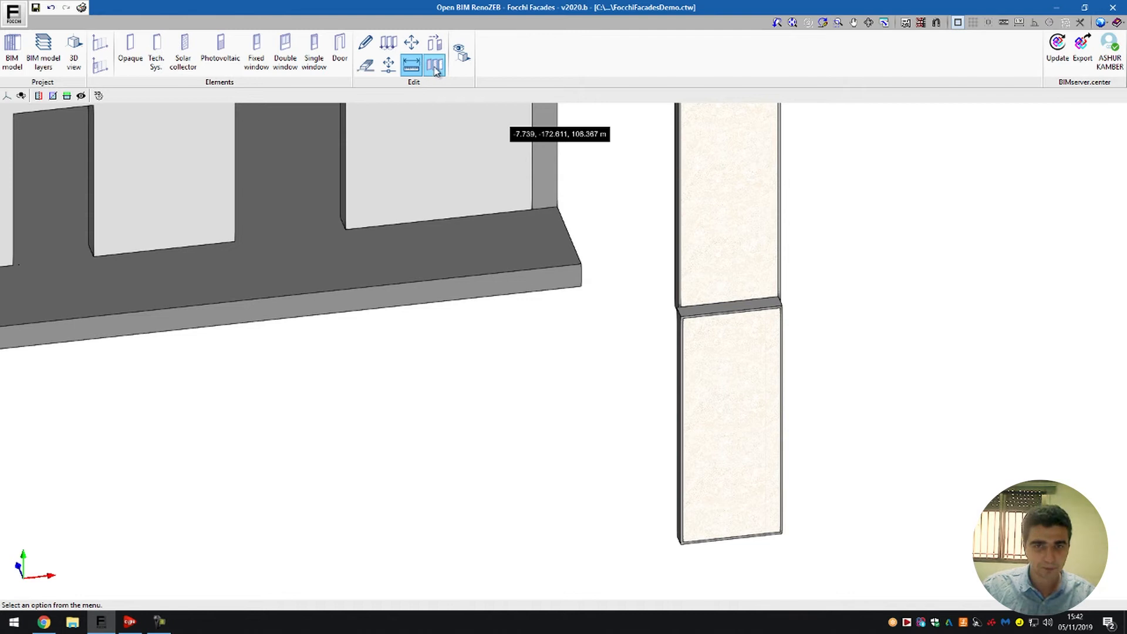
- Assign the Timber finish to both stacked opaque units
{"action": "scroll", "coordinate": [428, 304], "scroll_direction": "down", "scroll_amount": 3}
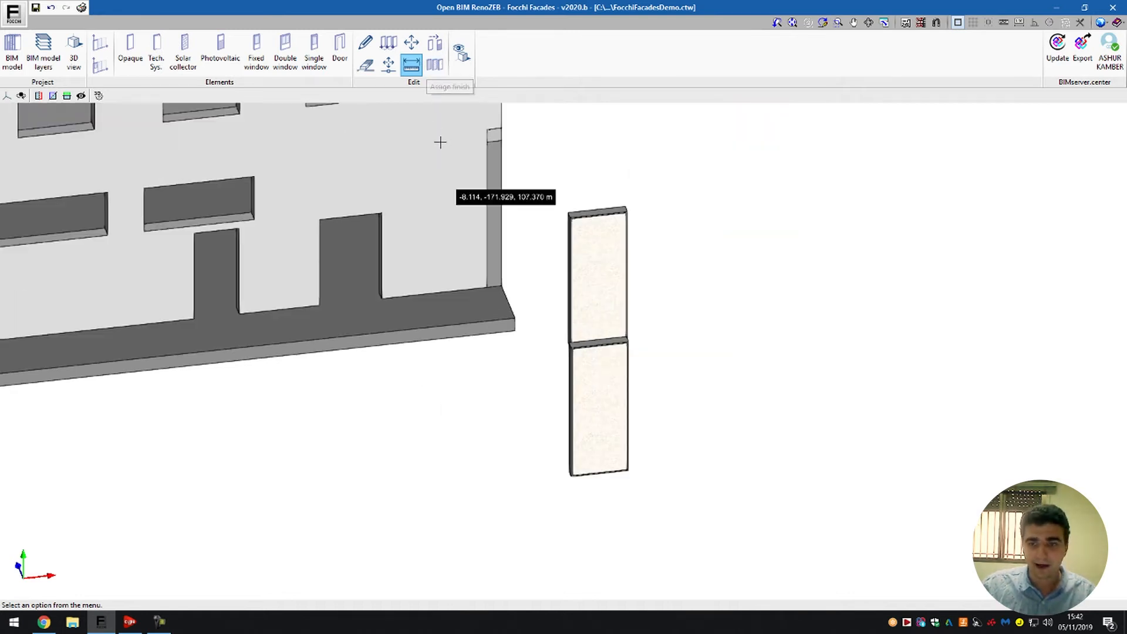
{"action": "left_click", "coordinate": [436, 67]}
{"action": "left_click", "coordinate": [567, 304]}
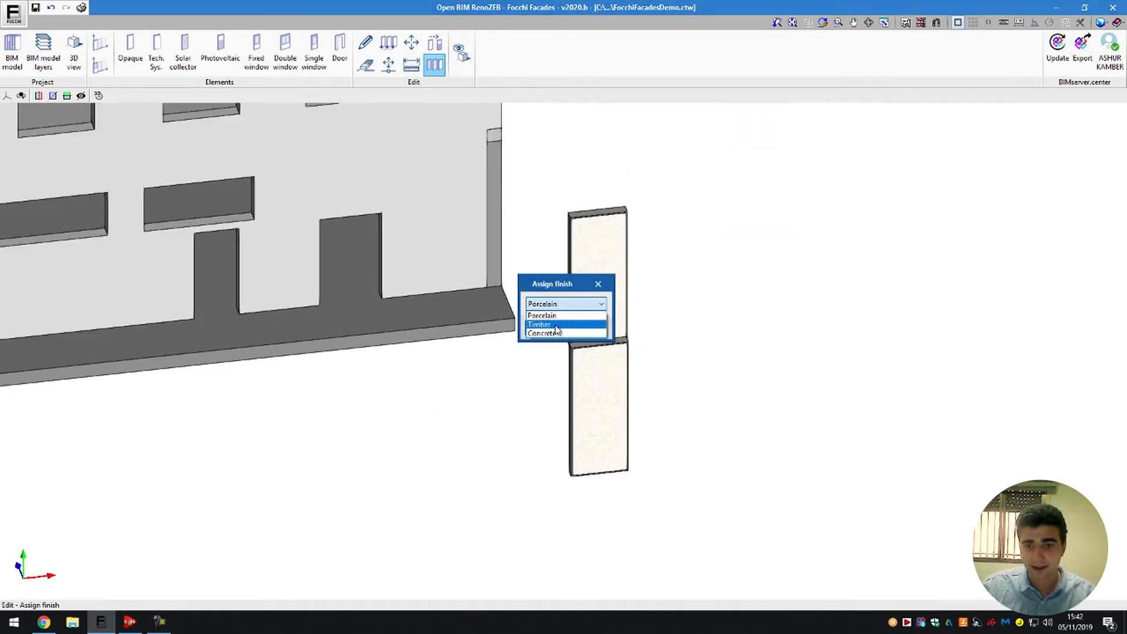
{"action": "left_click", "coordinate": [556, 324]}
{"action": "left_click", "coordinate": [549, 327]}
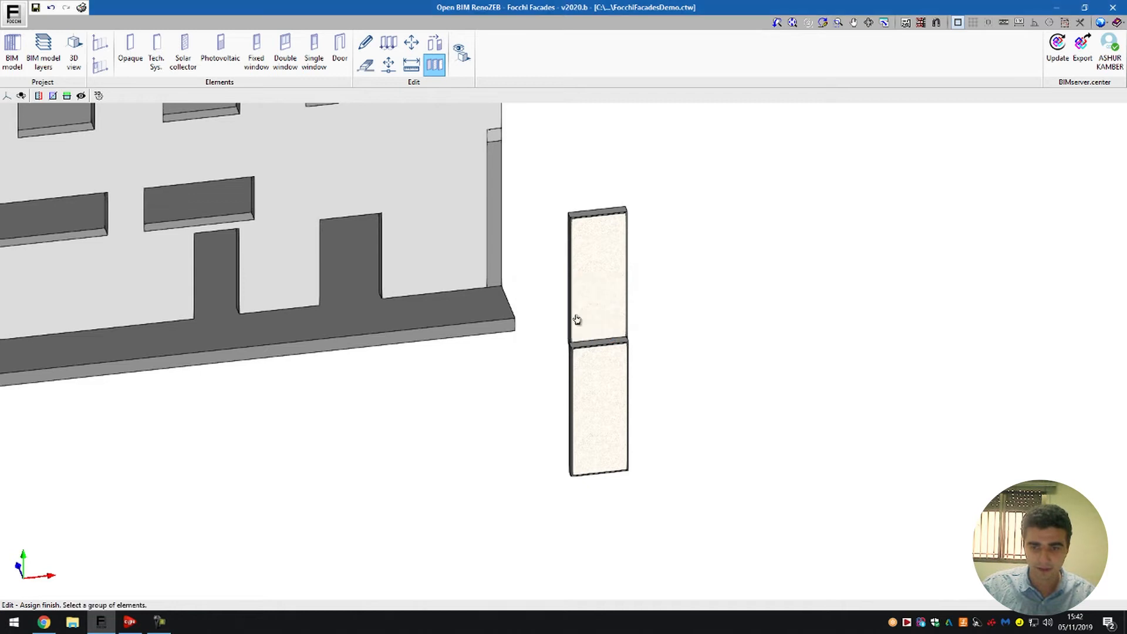
{"action": "left_click", "coordinate": [607, 270]}
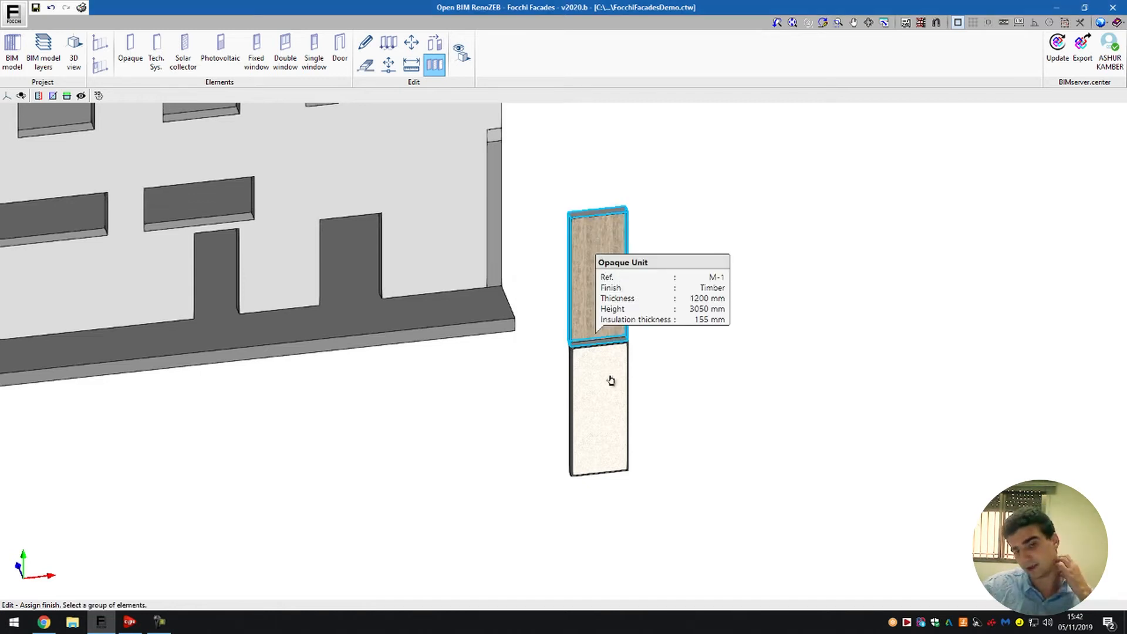
{"action": "left_click", "coordinate": [602, 413]}
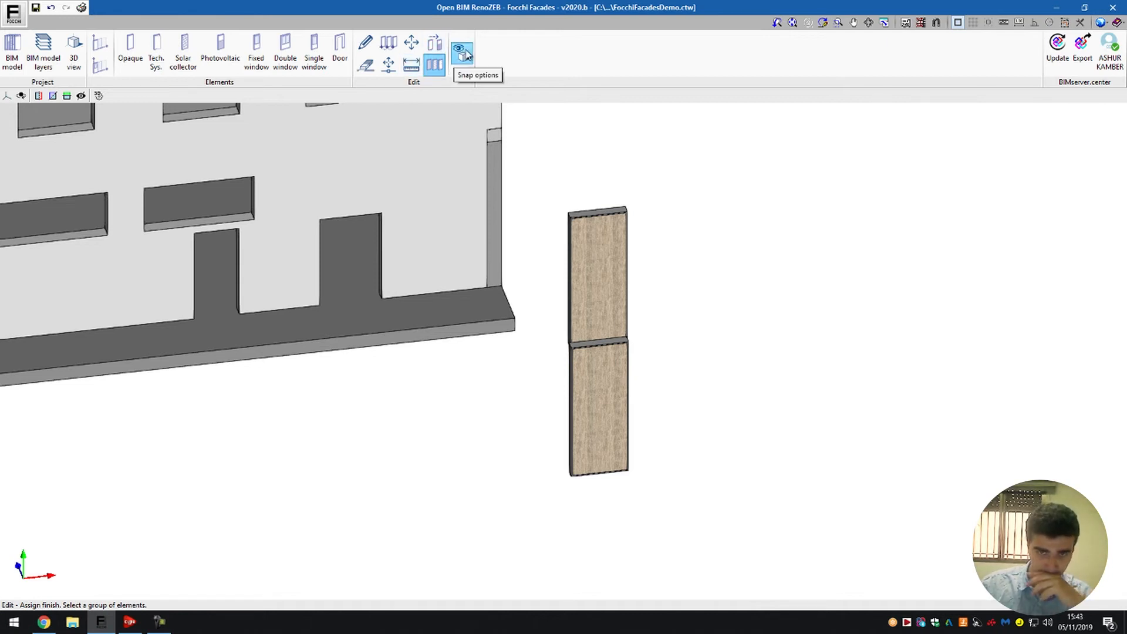
{"action": "left_click", "coordinate": [441, 66]}
{"action": "left_click", "coordinate": [579, 327]}
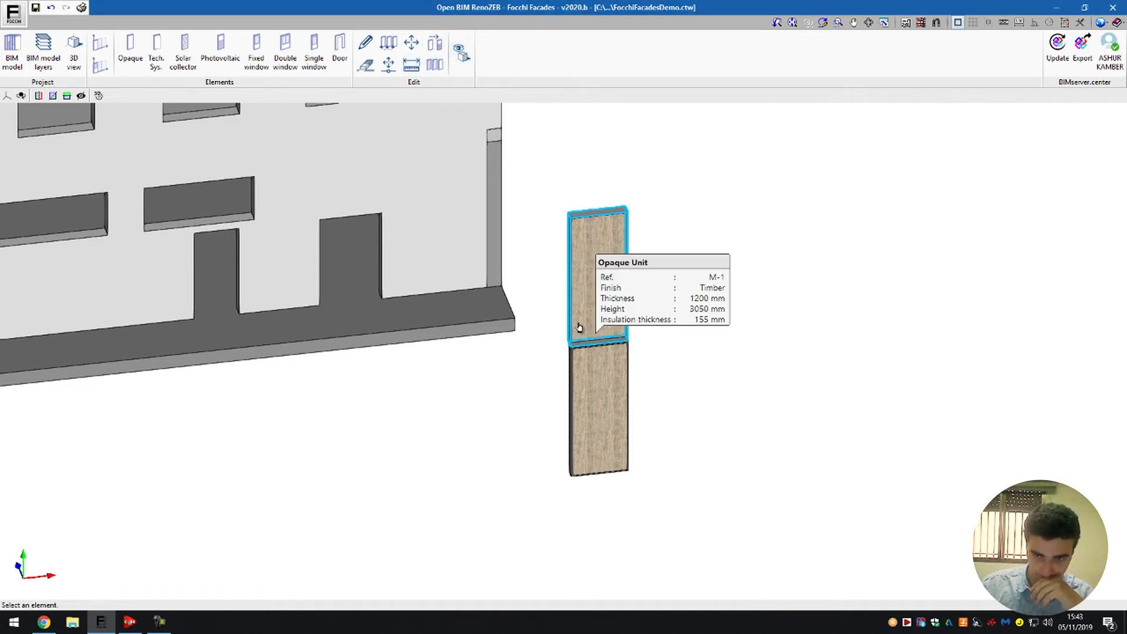
- Set the opacity of the floor slabs to 50 in the snap options
{"action": "left_click", "coordinate": [463, 62]}
{"action": "left_click_drag", "start_coordinate": [608, 261], "coordinate": [604, 234]}
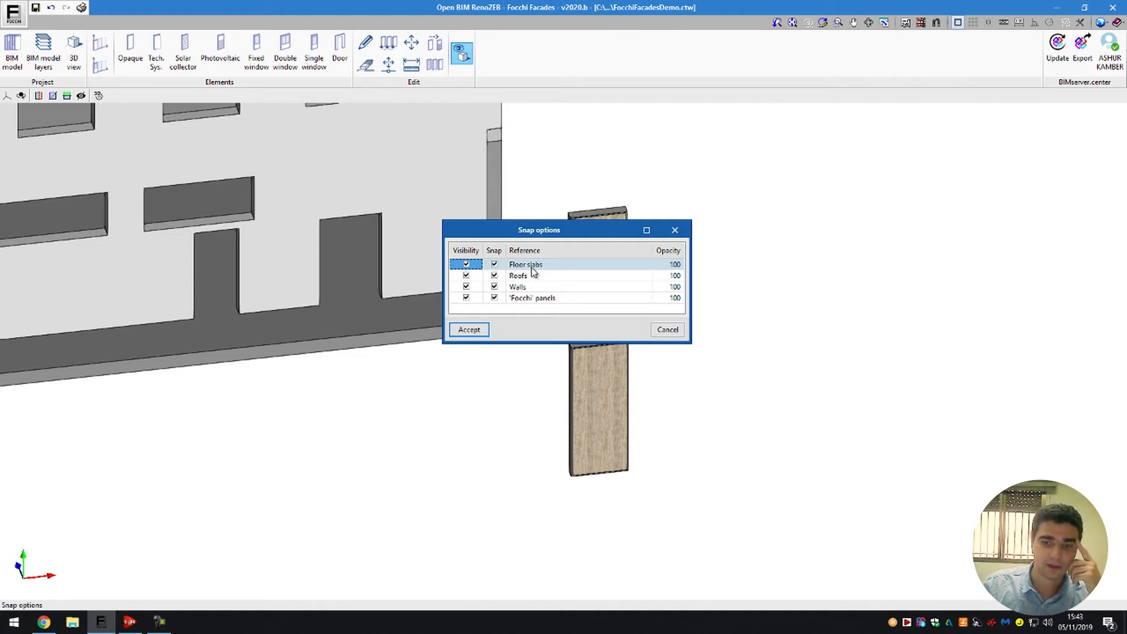
{"action": "left_click", "coordinate": [494, 266]}
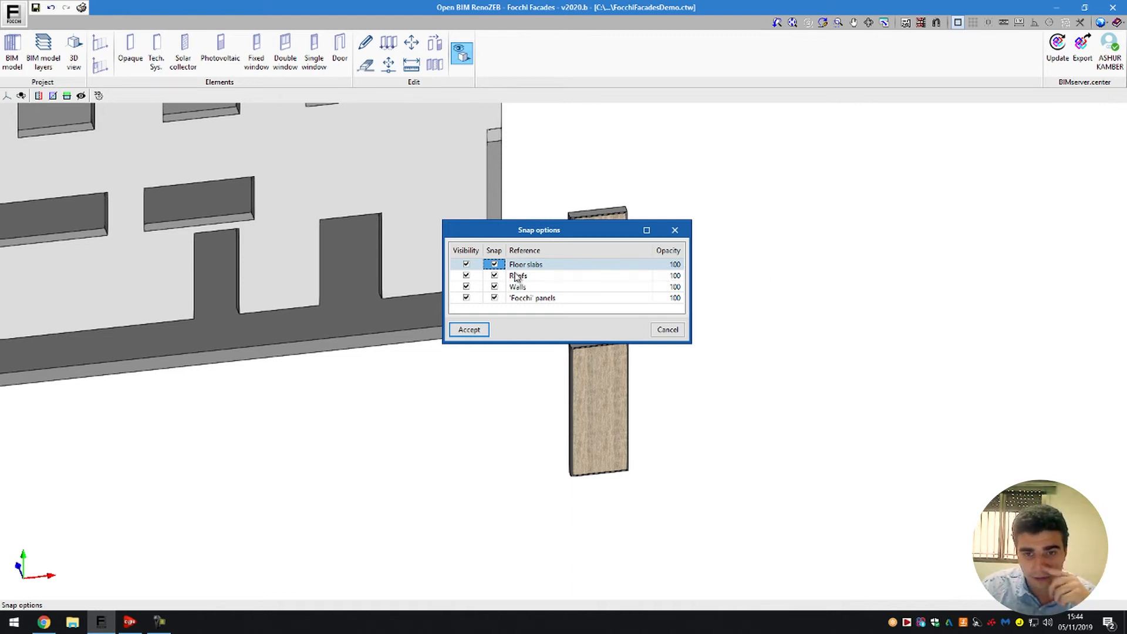
{"action": "left_click", "coordinate": [675, 266]}
{"action": "left_click", "coordinate": [676, 267]}
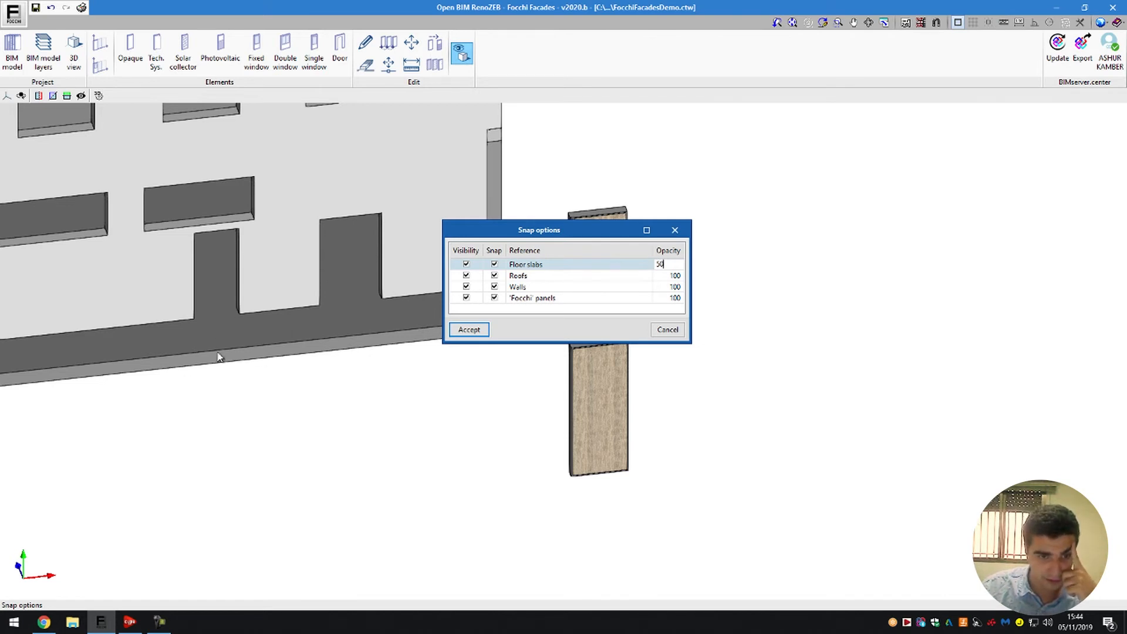
{"action": "left_click", "coordinate": [668, 278]}
{"action": "left_click", "coordinate": [469, 329]}
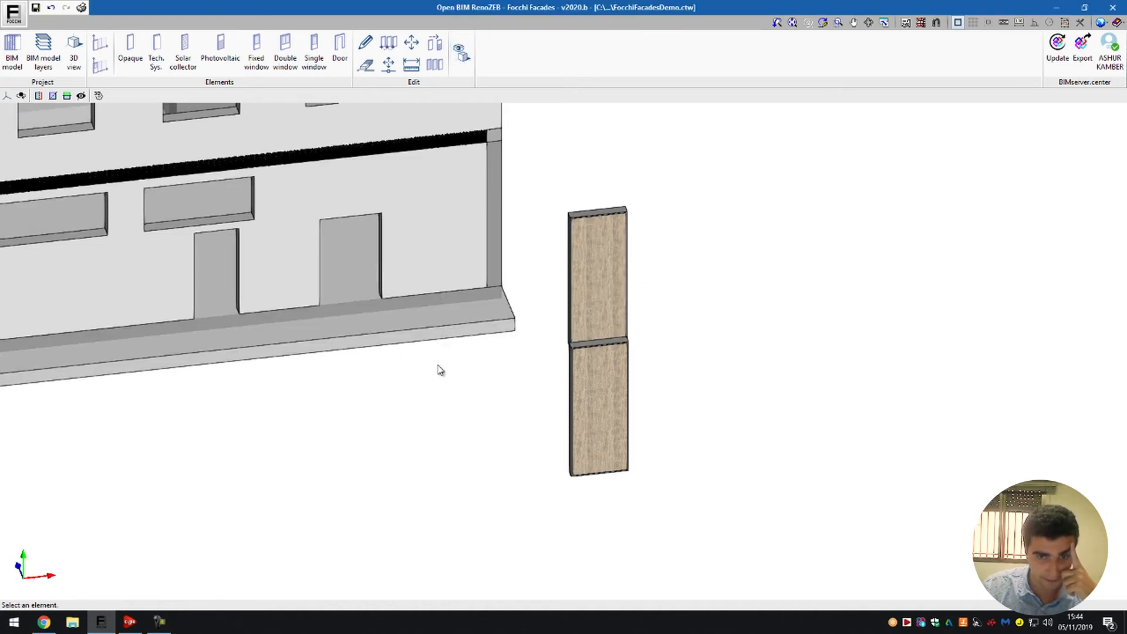
- Set the floor slabs' opacity to 100 and turn off visibility and snapping for both floor slabs and roofs
{"action": "mouse_move", "coordinate": [423, 361]}
{"action": "middle_mouse_down", "text": "shift"}
{"action": "mouse_move", "coordinate": [446, 302]}
{"action": "mouse_move", "coordinate": [446, 289]}
{"action": "mouse_move", "coordinate": [417, 350]}
{"action": "mouse_move", "coordinate": [458, 239]}
{"action": "mouse_move", "coordinate": [452, 211]}
{"action": "mouse_move", "coordinate": [450, 294]}
{"action": "mouse_move", "coordinate": [415, 344]}
{"action": "middle_mouse_up", "text": "shift"}
{"action": "left_click", "coordinate": [452, 54]}
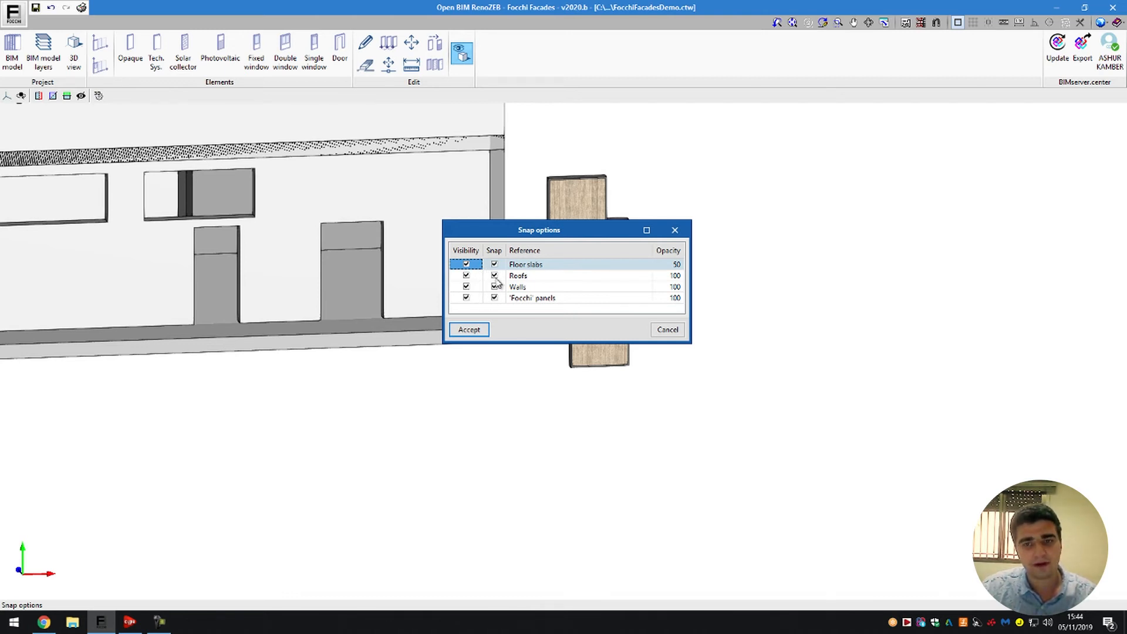
{"action": "left_click", "coordinate": [663, 265]}
{"action": "type", "text": "100"}
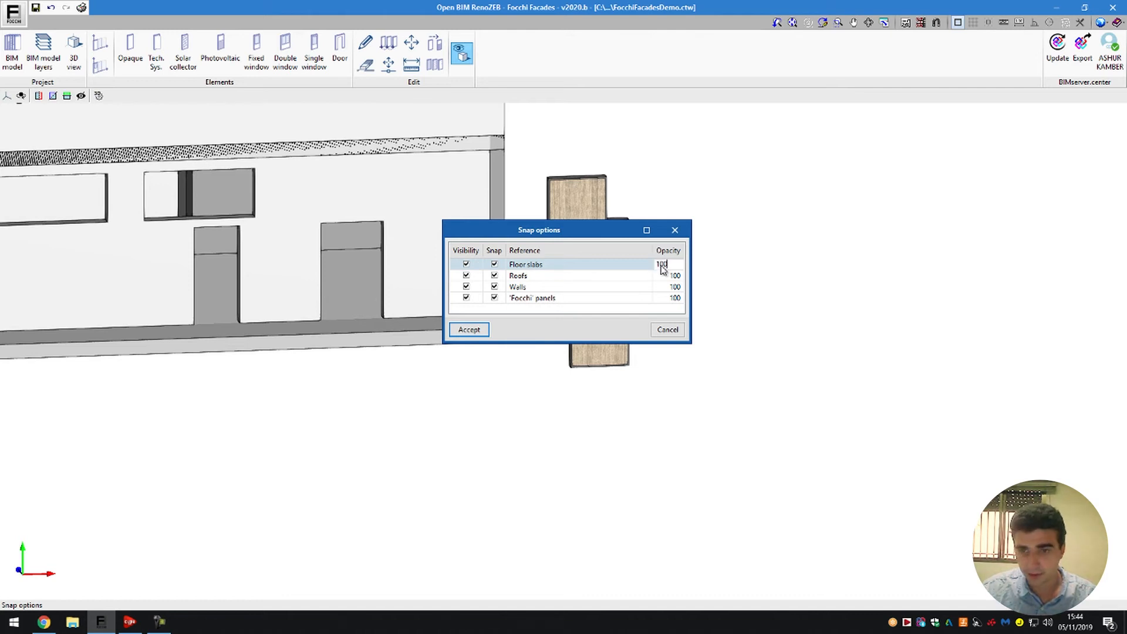
{"action": "left_click", "coordinate": [546, 286]}
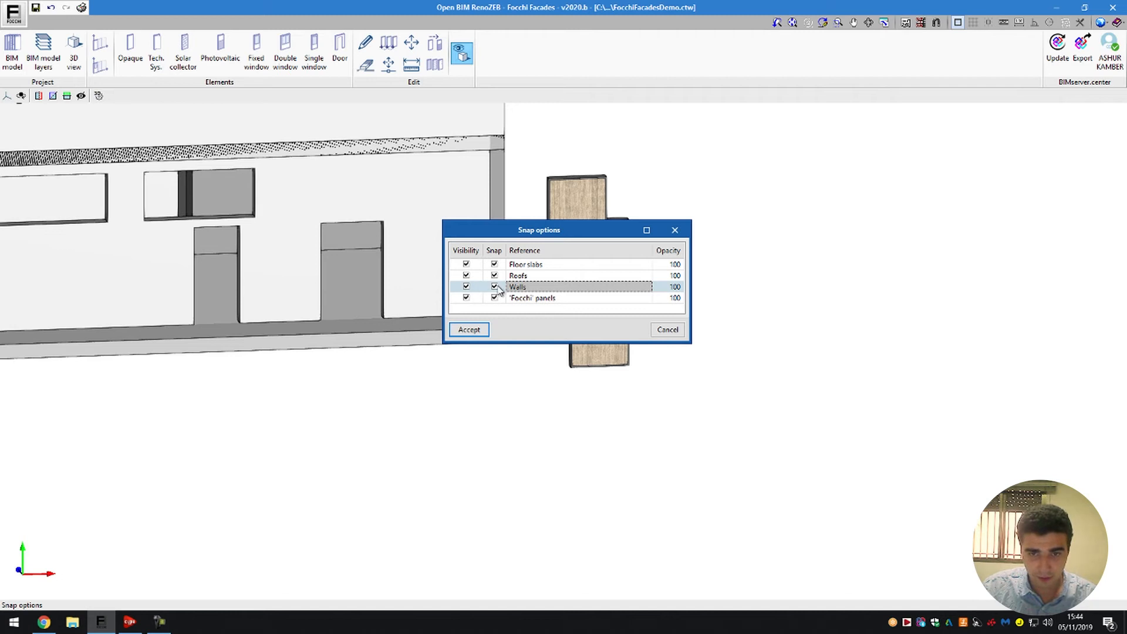
{"action": "left_click", "coordinate": [465, 276]}
{"action": "left_click", "coordinate": [495, 276]}
{"action": "left_click", "coordinate": [494, 265]}
{"action": "left_click", "coordinate": [467, 266]}
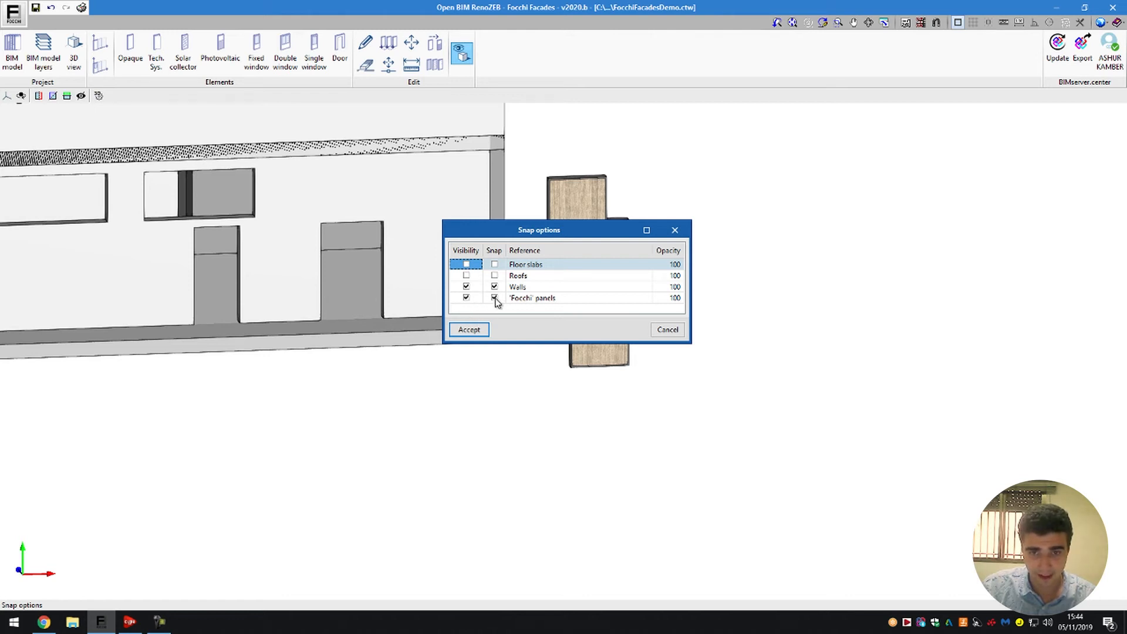
{"action": "left_click", "coordinate": [469, 330]}
- Examine the building model from several angles with floor slabs and roofs hidden
{"action": "scroll", "coordinate": [486, 325], "scroll_direction": "down", "scroll_amount": 5}
{"action": "mouse_move", "coordinate": [459, 273]}
{"action": "middle_mouse_down", "text": "shift"}
{"action": "mouse_move", "coordinate": [519, 292]}
{"action": "mouse_move", "coordinate": [654, 272]}
{"action": "mouse_move", "coordinate": [423, 333]}
{"action": "mouse_move", "coordinate": [468, 245]}
{"action": "mouse_move", "coordinate": [660, 254]}
{"action": "mouse_move", "coordinate": [347, 252]}
{"action": "mouse_move", "coordinate": [433, 259]}
{"action": "mouse_move", "coordinate": [415, 262]}
{"action": "middle_mouse_up", "text": "shift"}
{"action": "scroll", "coordinate": [388, 362], "scroll_direction": "down", "scroll_amount": 3}
{"action": "scroll", "coordinate": [362, 290], "scroll_direction": "up", "scroll_amount": 2}
{"action": "mouse_move", "coordinate": [362, 291]}
{"action": "middle_mouse_down", "text": "shift"}
{"action": "mouse_move", "coordinate": [347, 299]}
{"action": "mouse_move", "coordinate": [508, 289]}
{"action": "mouse_move", "coordinate": [455, 287]}
{"action": "mouse_move", "coordinate": [452, 320]}
{"action": "middle_mouse_up", "text": "shift"}
{"action": "mouse_move", "coordinate": [680, 366]}
{"action": "middle_click_drag", "start_coordinate": [680, 365], "coordinate": [462, 56], "text": "shift"}
- Set the opacity of the walls to 50 in the snap options
{"action": "left_click", "coordinate": [463, 53]}
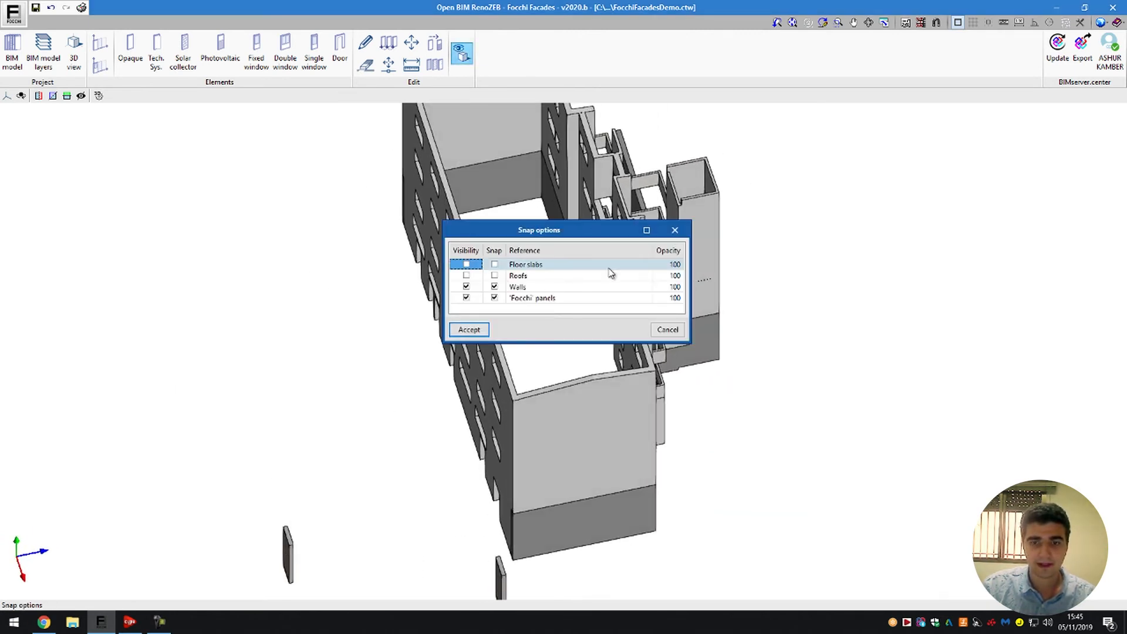
{"action": "left_click", "coordinate": [670, 298]}
{"action": "left_click", "coordinate": [674, 289]}
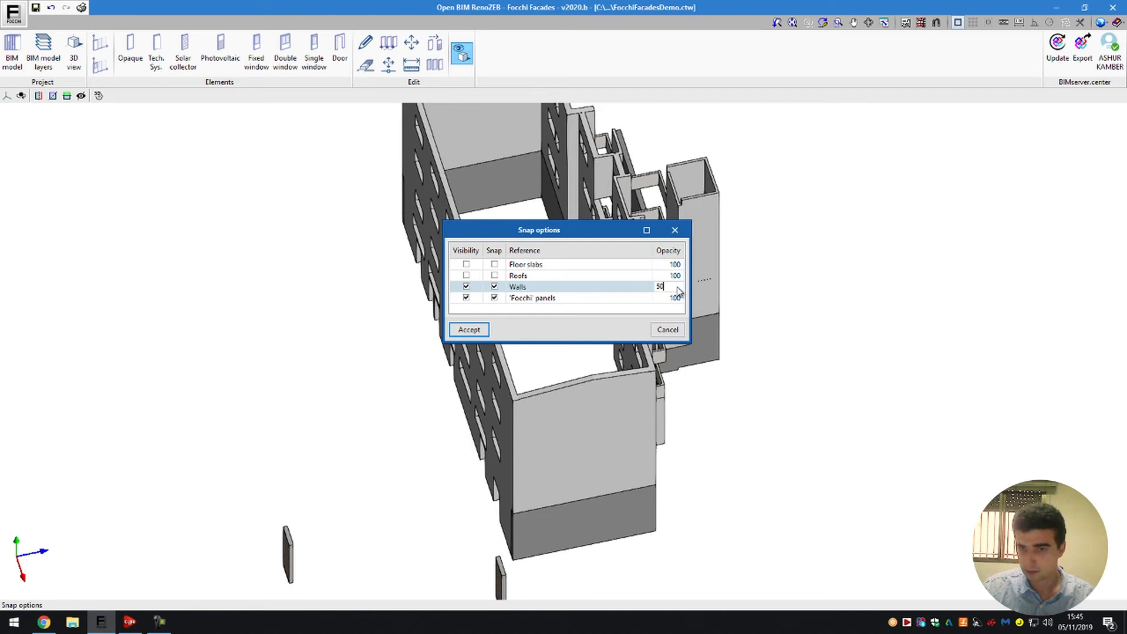
{"action": "key", "text": "Tab"}
{"action": "left_click", "coordinate": [469, 330]}
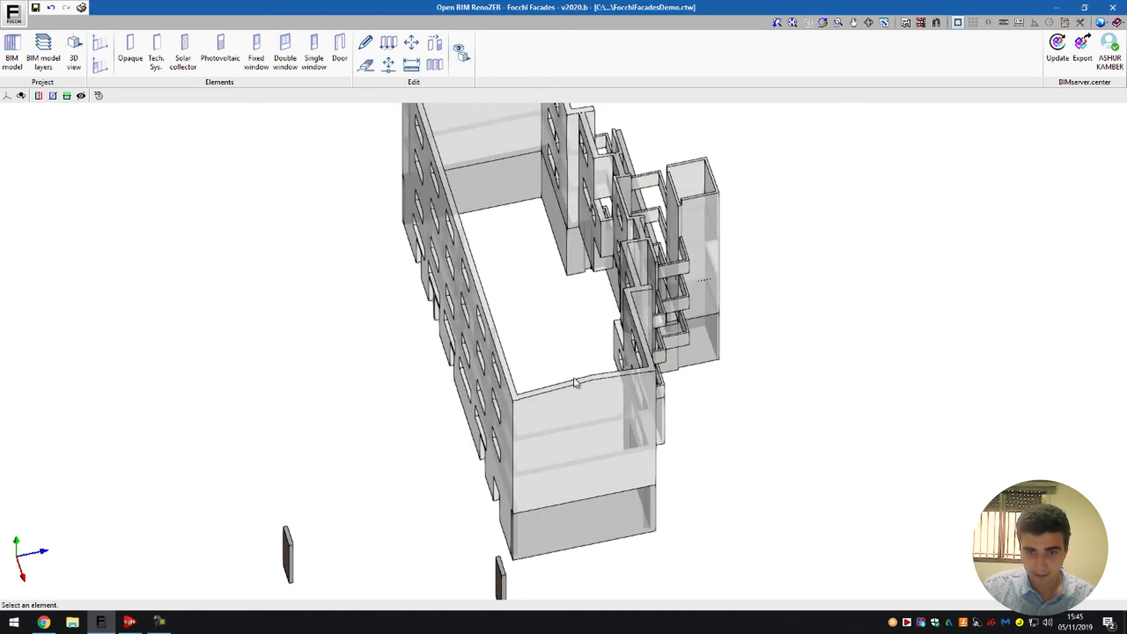
- Examine the semi-transparent walls of the building from different sides
{"action": "middle_click_drag", "start_coordinate": [543, 382], "coordinate": [956, 286]}
{"action": "middle_click_drag", "start_coordinate": [689, 316], "coordinate": [805, 334]}
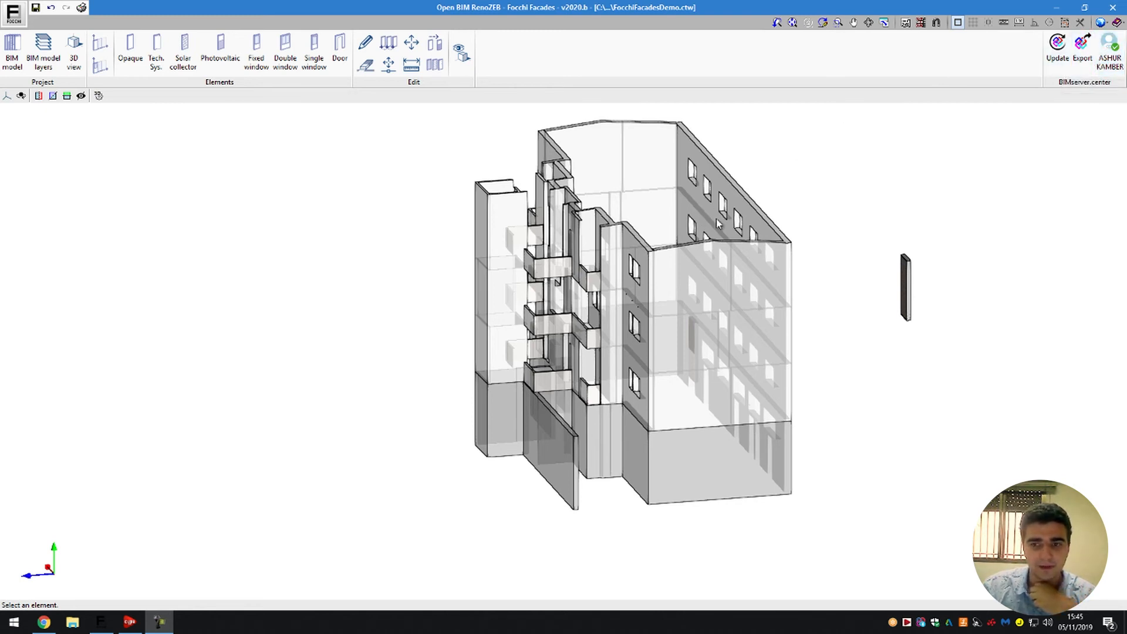
{"action": "middle_click_drag", "start_coordinate": [723, 235], "coordinate": [707, 262], "text": "shift"}
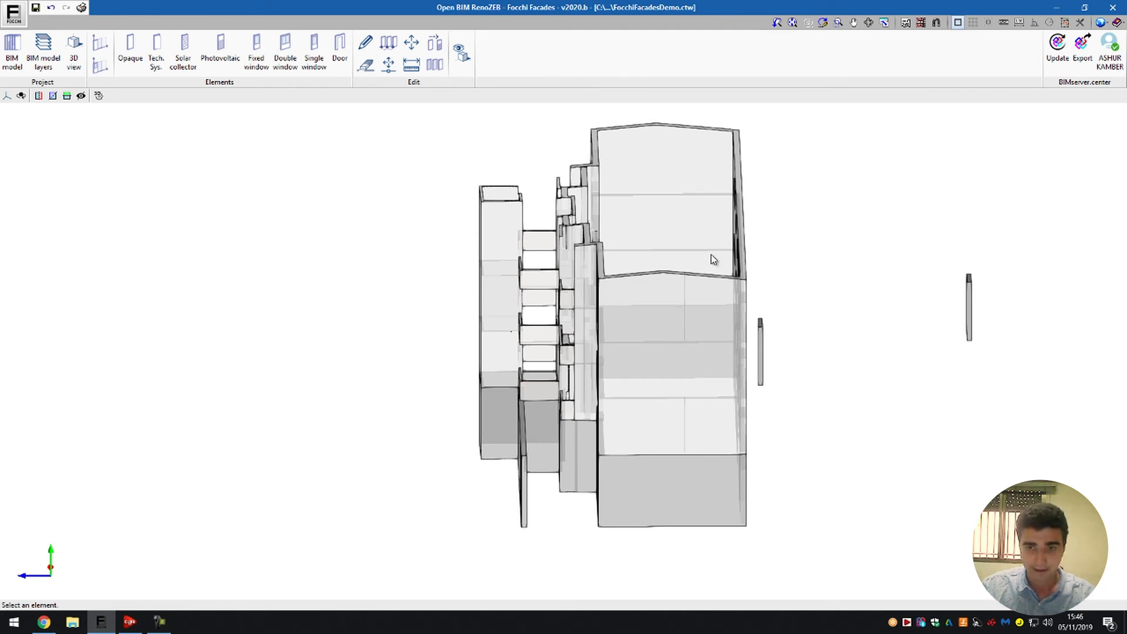
{"action": "mouse_move", "coordinate": [755, 254]}
{"action": "middle_mouse_down", "text": "shift"}
{"action": "mouse_move", "coordinate": [578, 236]}
{"action": "mouse_move", "coordinate": [843, 244]}
{"action": "mouse_move", "coordinate": [738, 254]}
{"action": "middle_mouse_up", "text": "shift"}
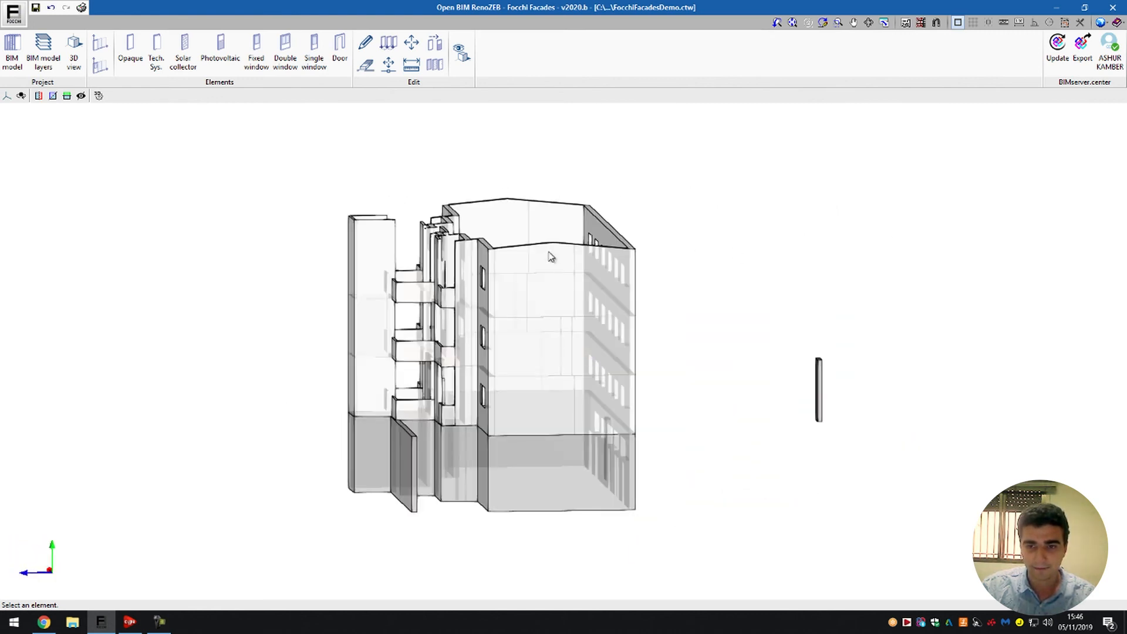